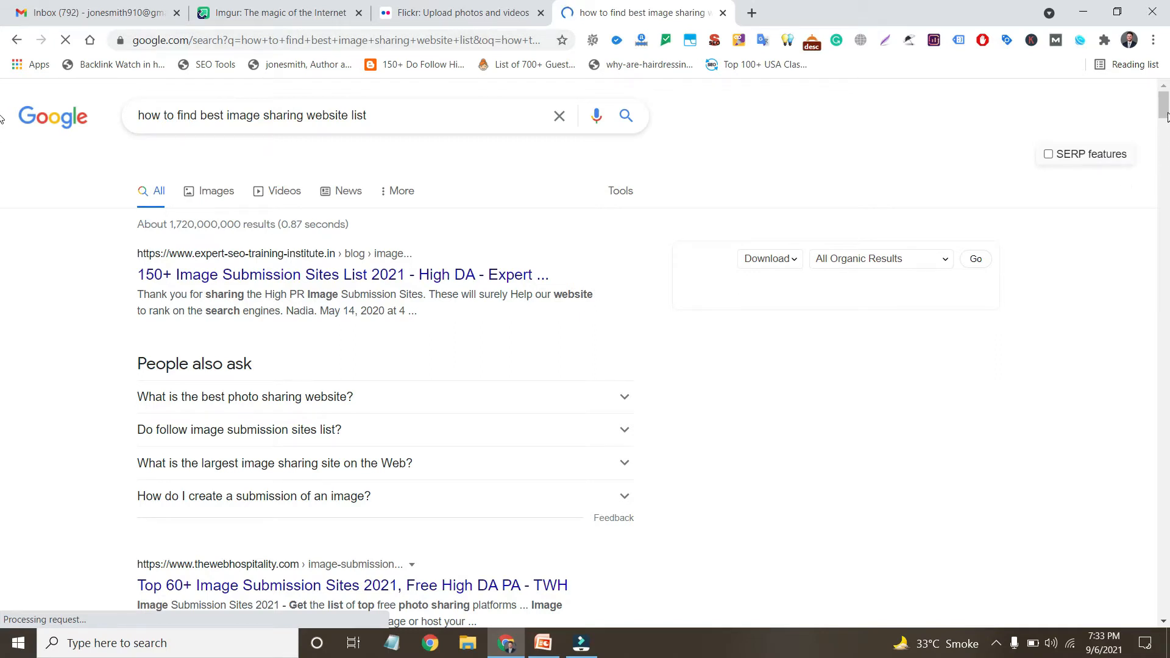
# Open the search result "150+ Image Submission Sites List 2021" in a new tab and switch to it
pyautogui.moveTo(1167, 111); pyautogui.dragTo(1167, 113)
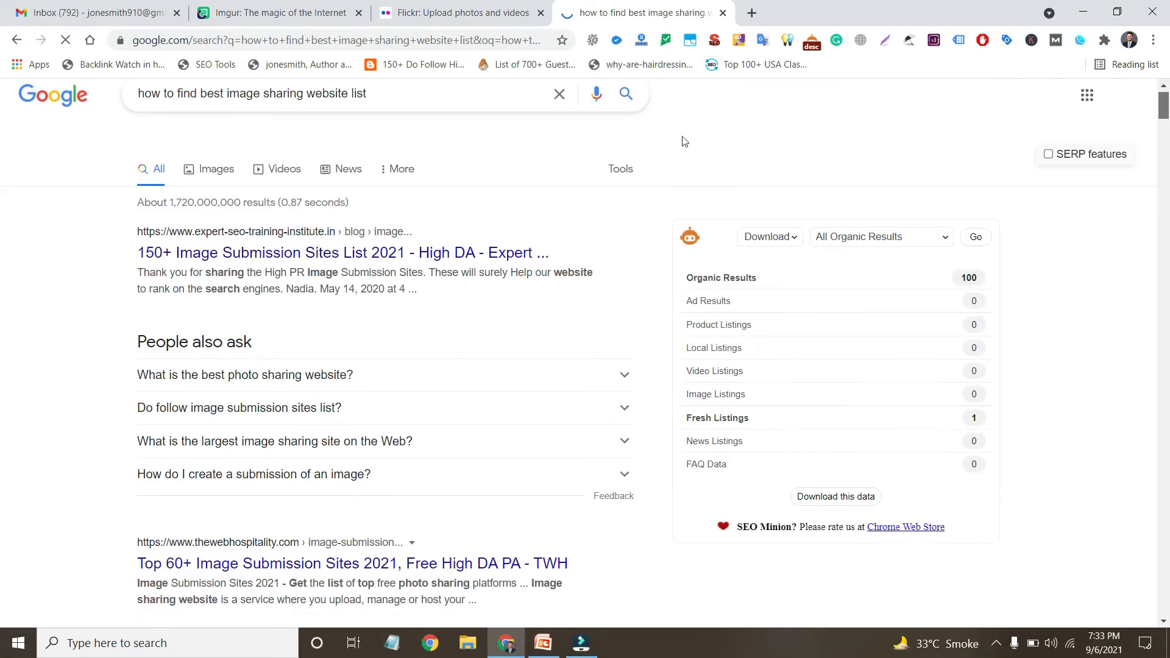
pyautogui.rightClick(243, 252)
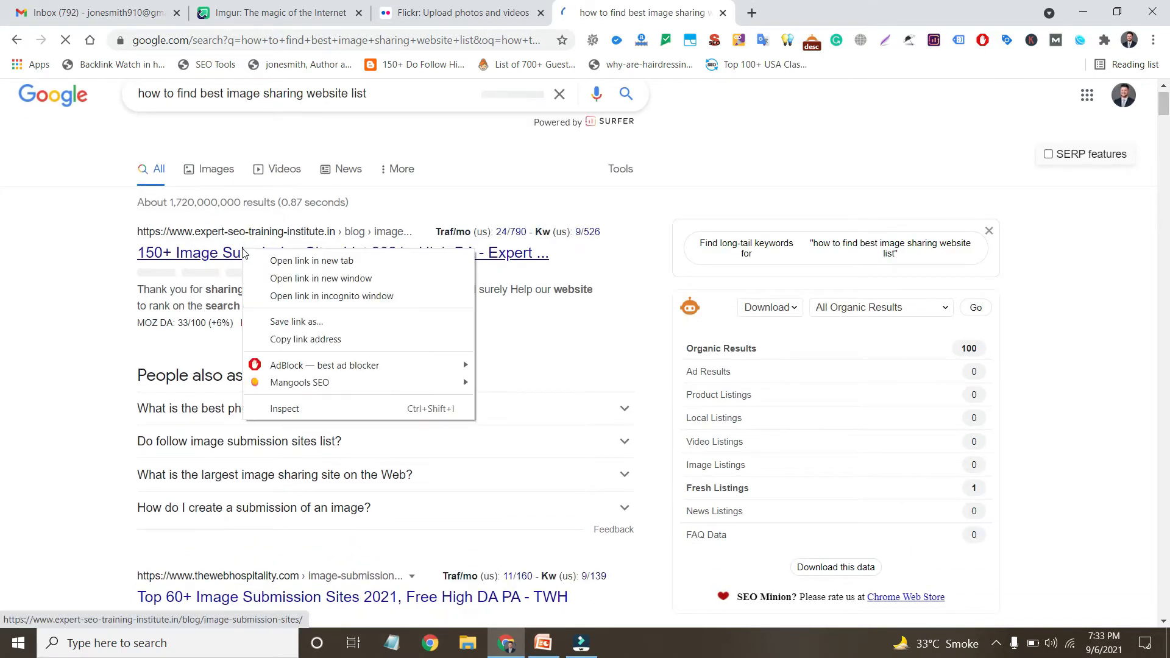
pyautogui.click(298, 261)
pyautogui.click(776, 3)
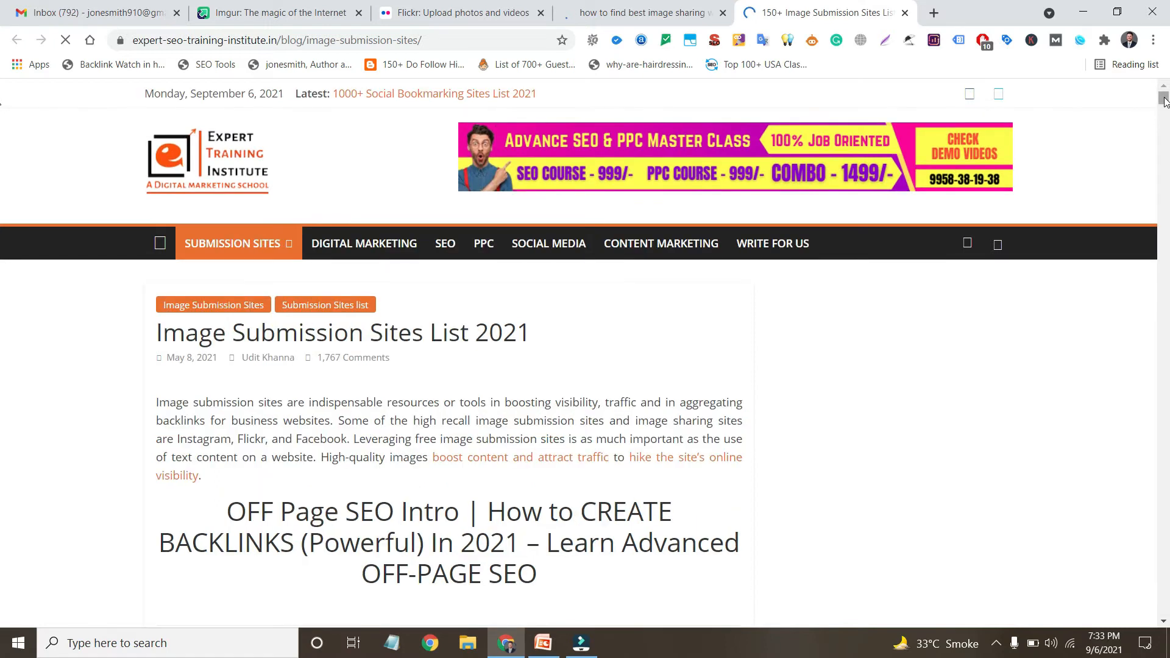
# Look through the article's table of image submission sites and their link types
pyautogui.moveTo(1164, 101); pyautogui.dragTo(1164, 113)
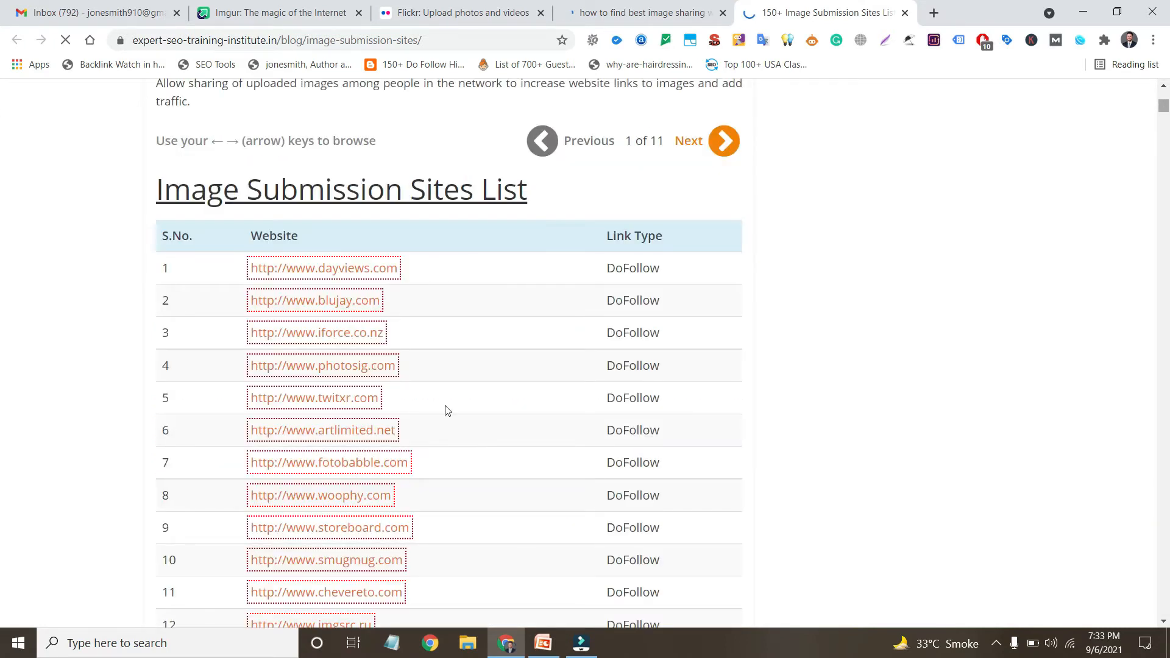
pyautogui.scroll(-5, 320, 434)
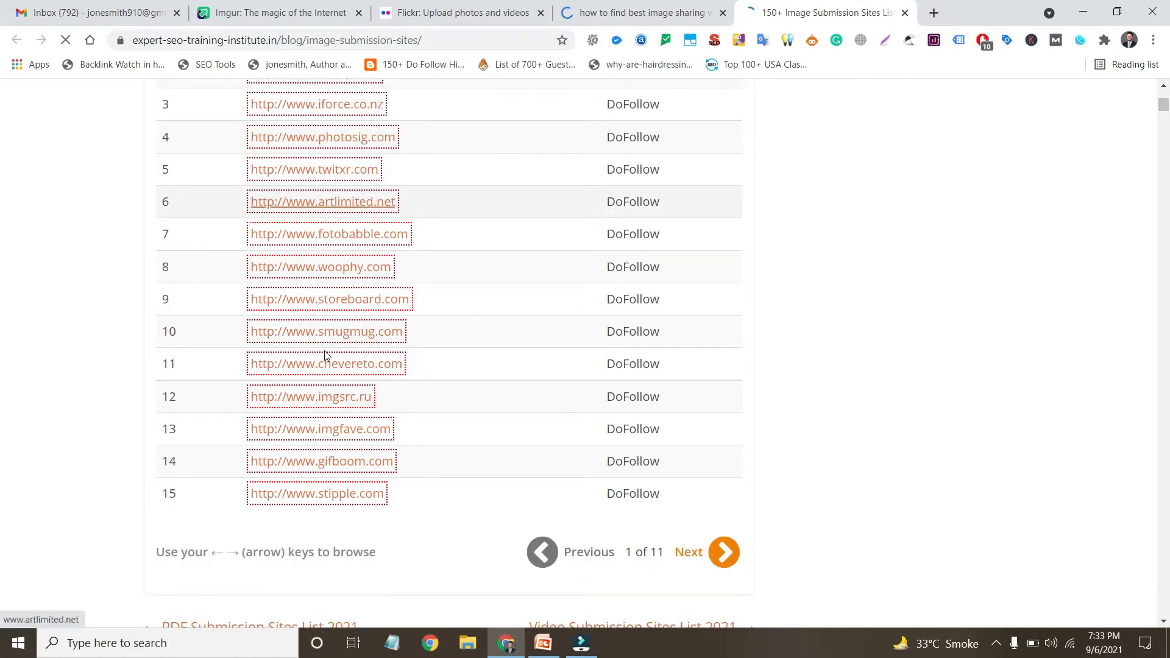
pyautogui.scroll(-3, 329, 371)
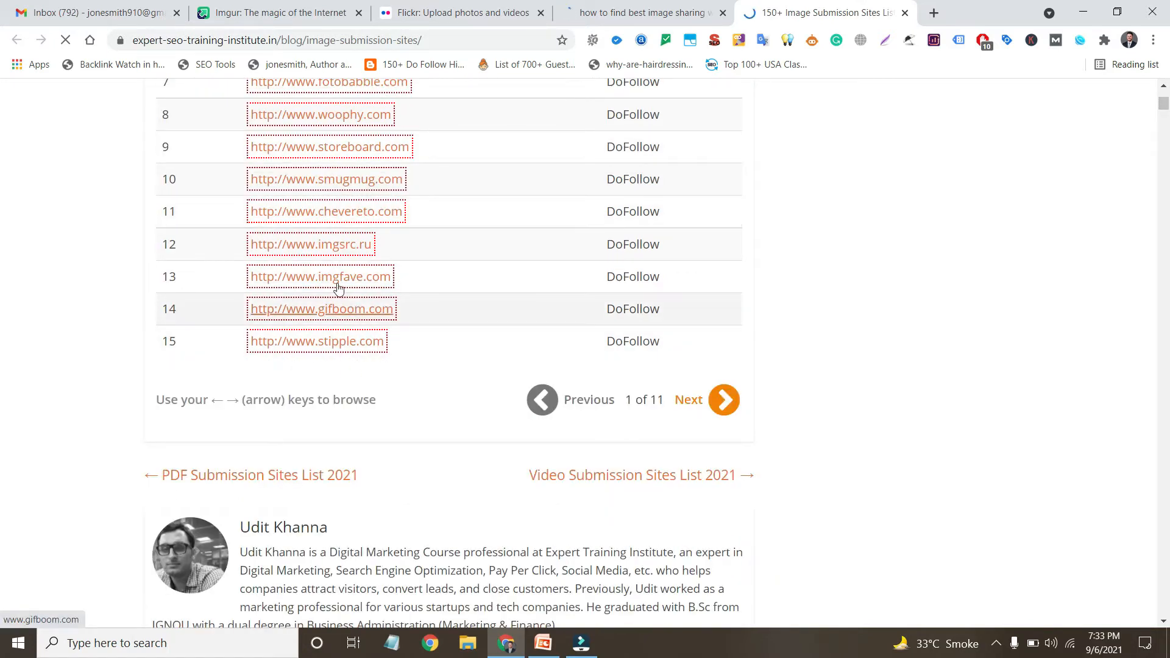
pyautogui.scroll(-15, 338, 250)
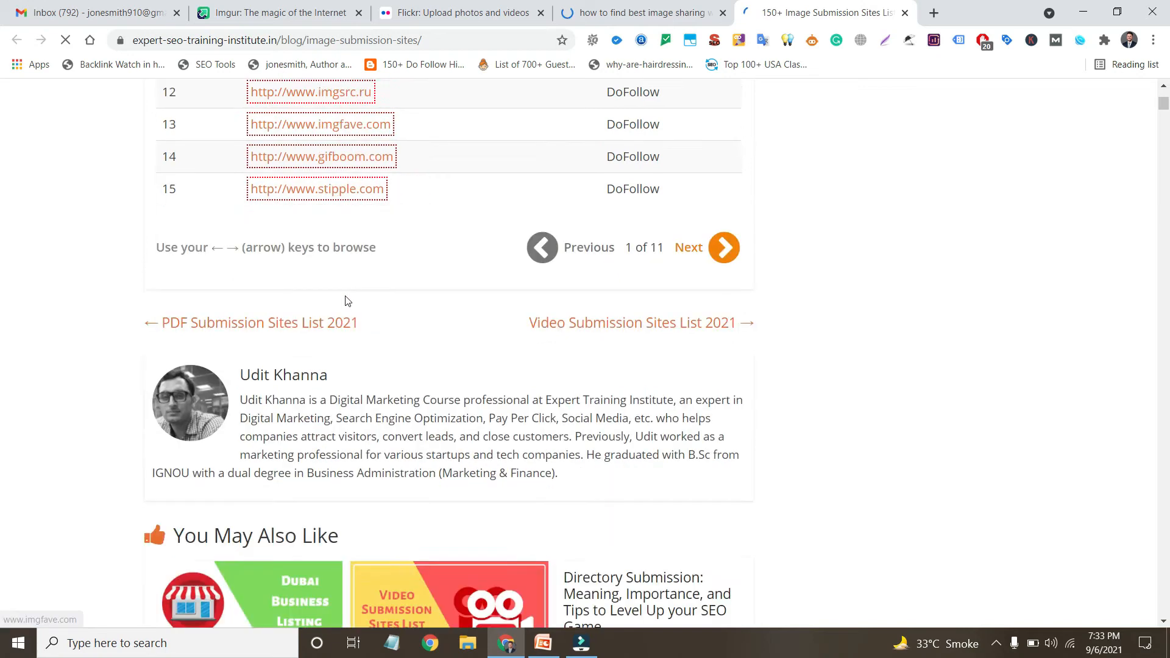
pyautogui.scroll(-20, 348, 302)
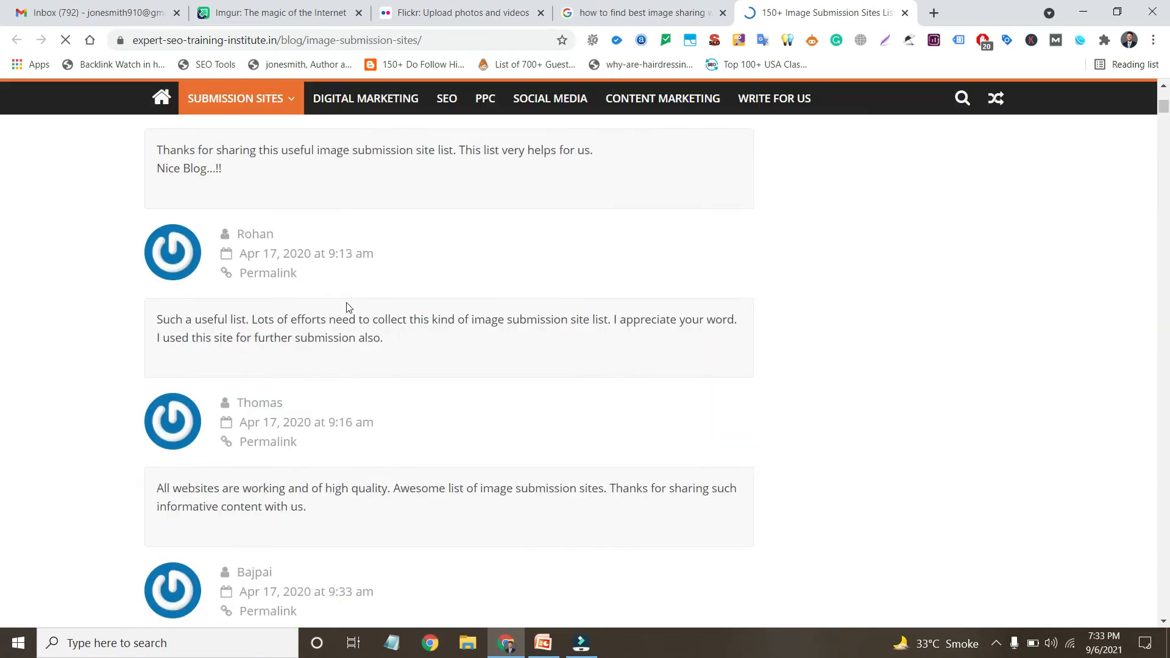
pyautogui.scroll(20, 356, 312)
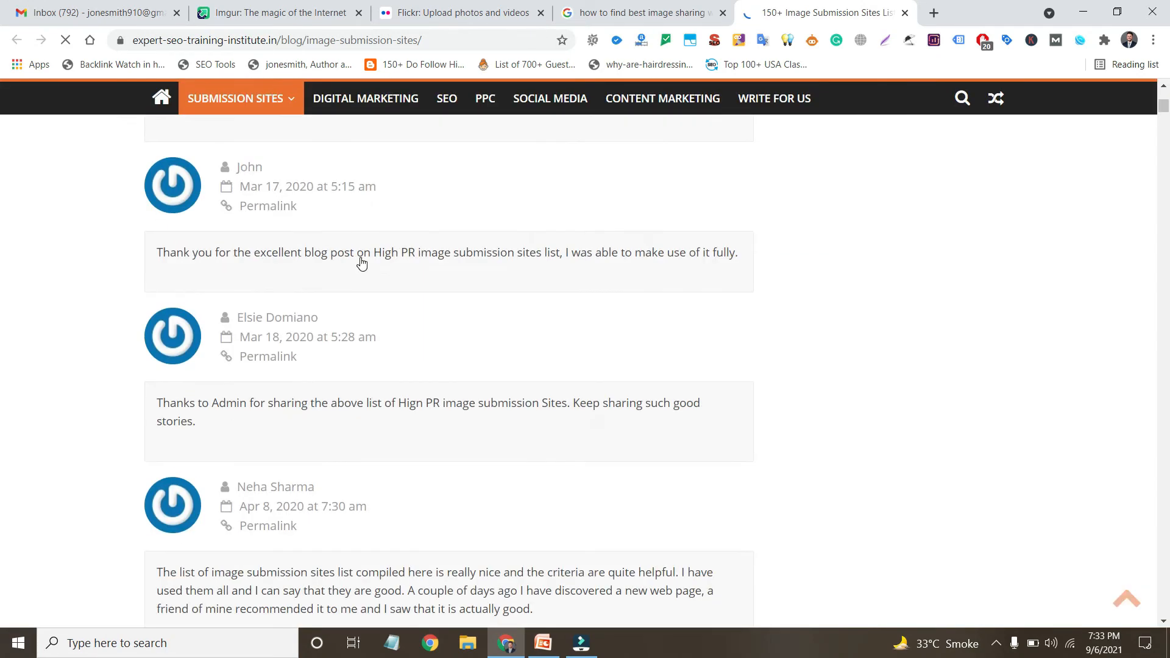
pyautogui.scroll(-11, 363, 255)
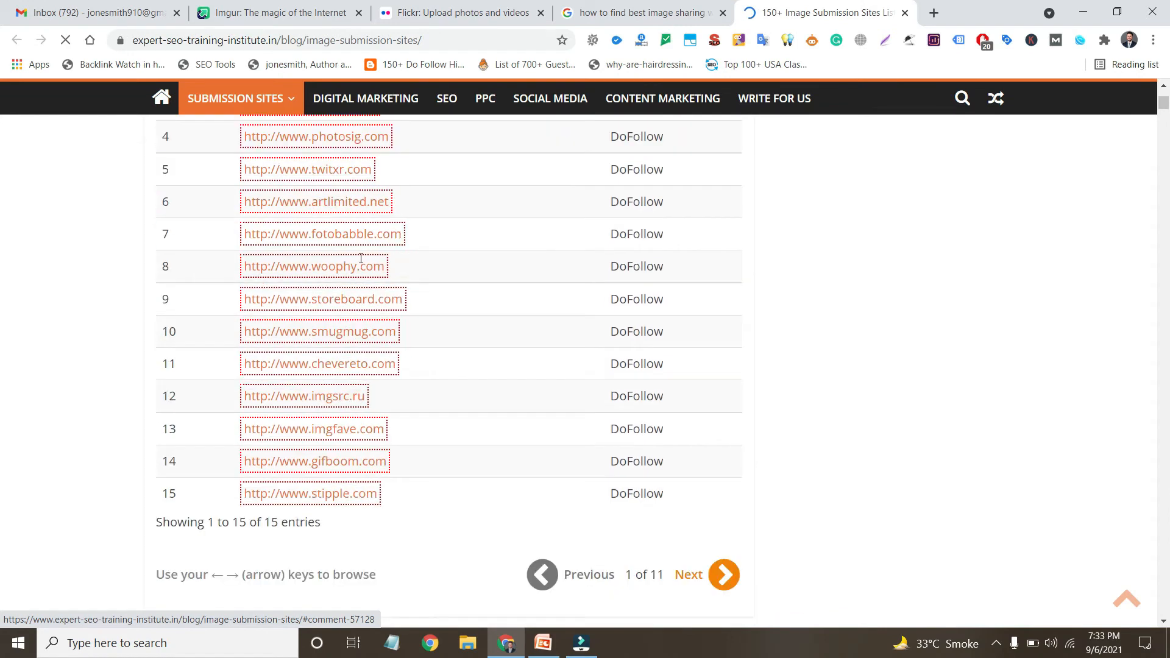
pyautogui.scroll(3, 362, 268)
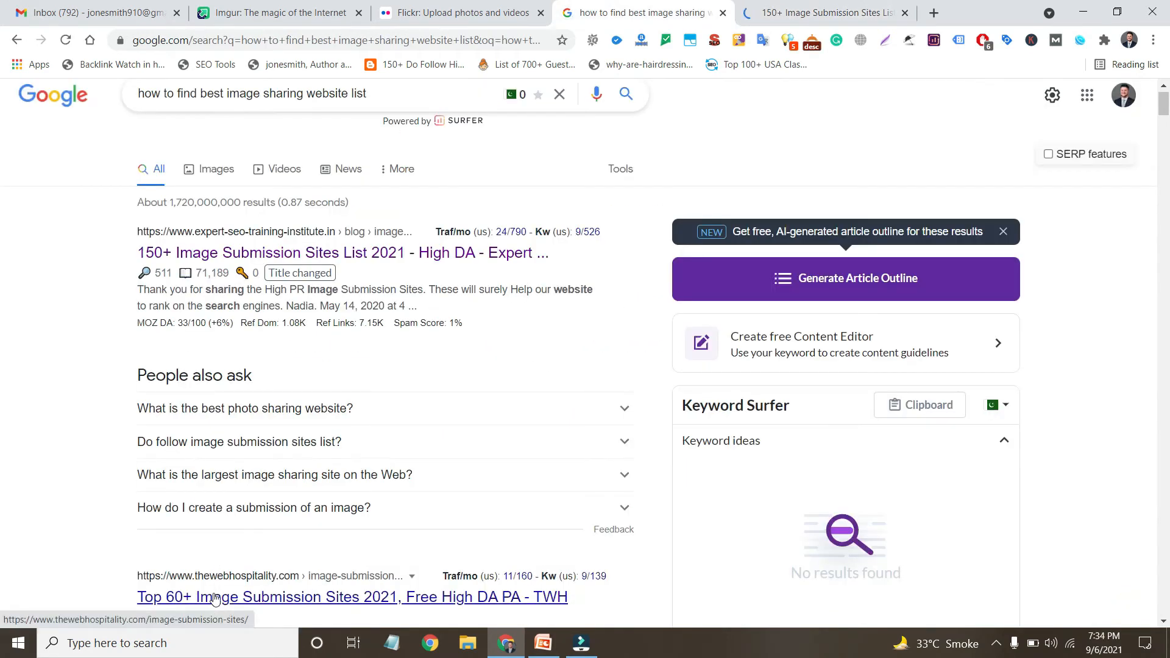
# Open the "Top 60+ Image Submission Sites 2021" result from the Google search in a new tab and review its site tables
pyautogui.keyDown('ctrl'); pyautogui.click(217, 598); pyautogui.keyUp('ctrl')
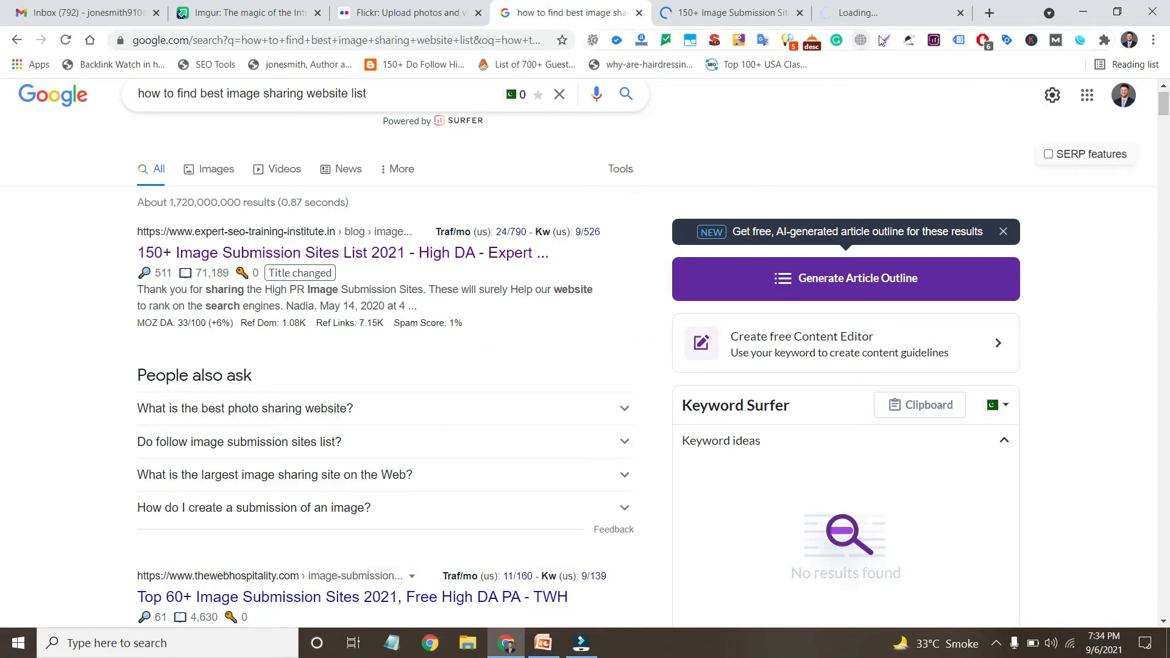
pyautogui.click(884, 13)
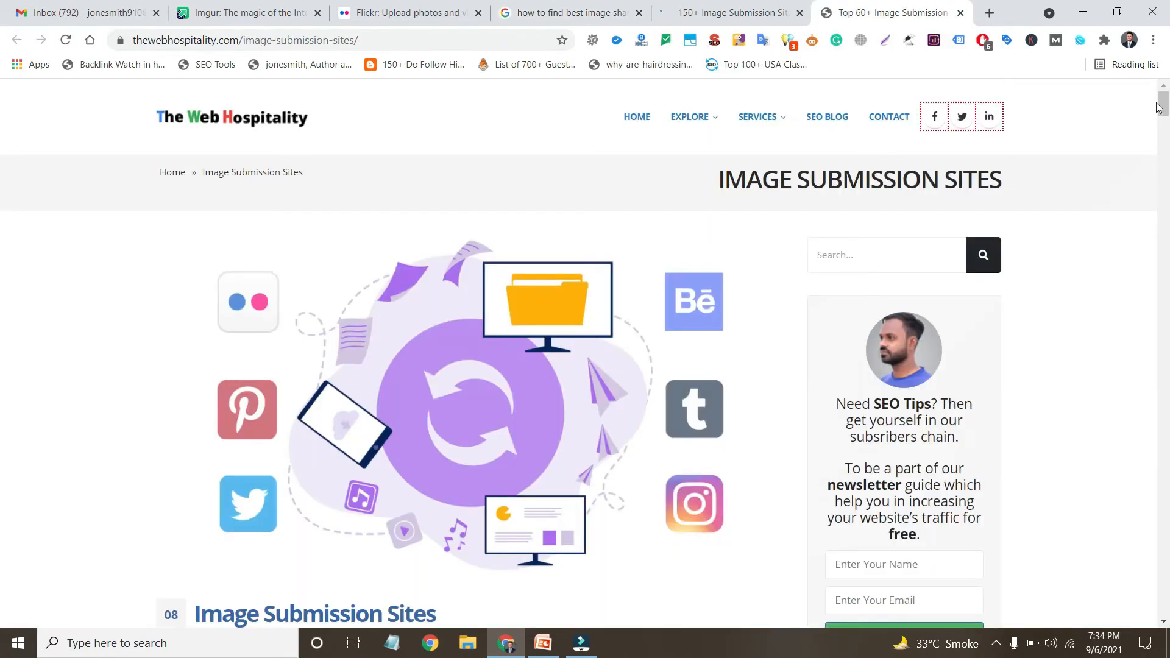
pyautogui.moveTo(1164, 100); pyautogui.dragTo(1160, 197)
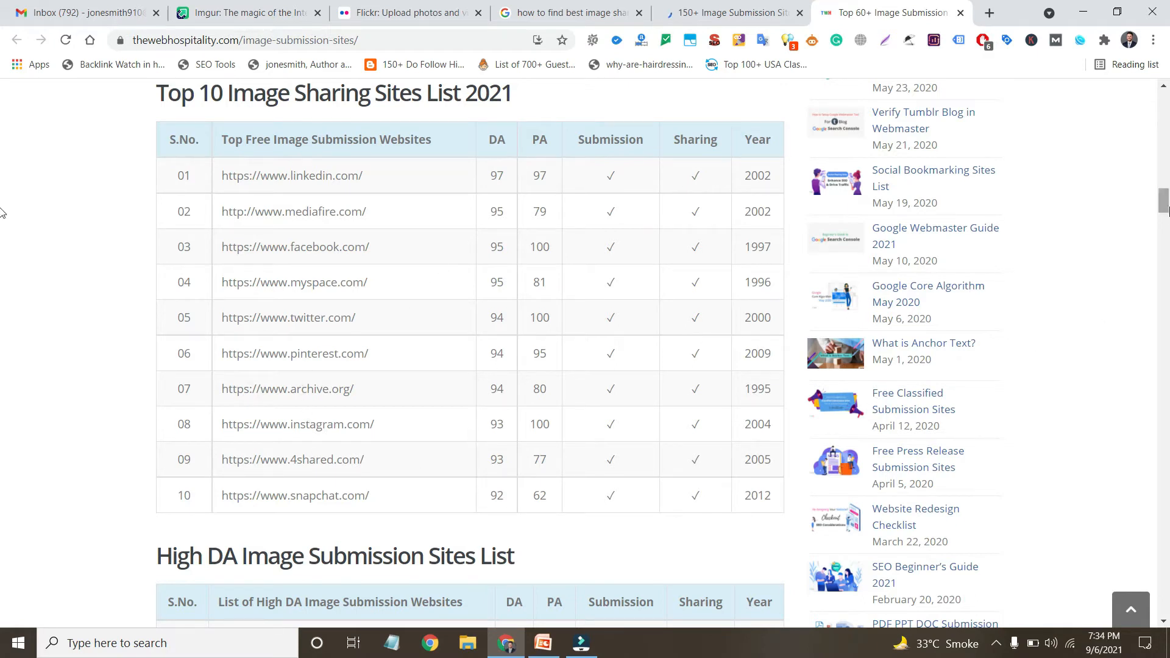
pyautogui.moveTo(1165, 211); pyautogui.dragTo(1167, 235)
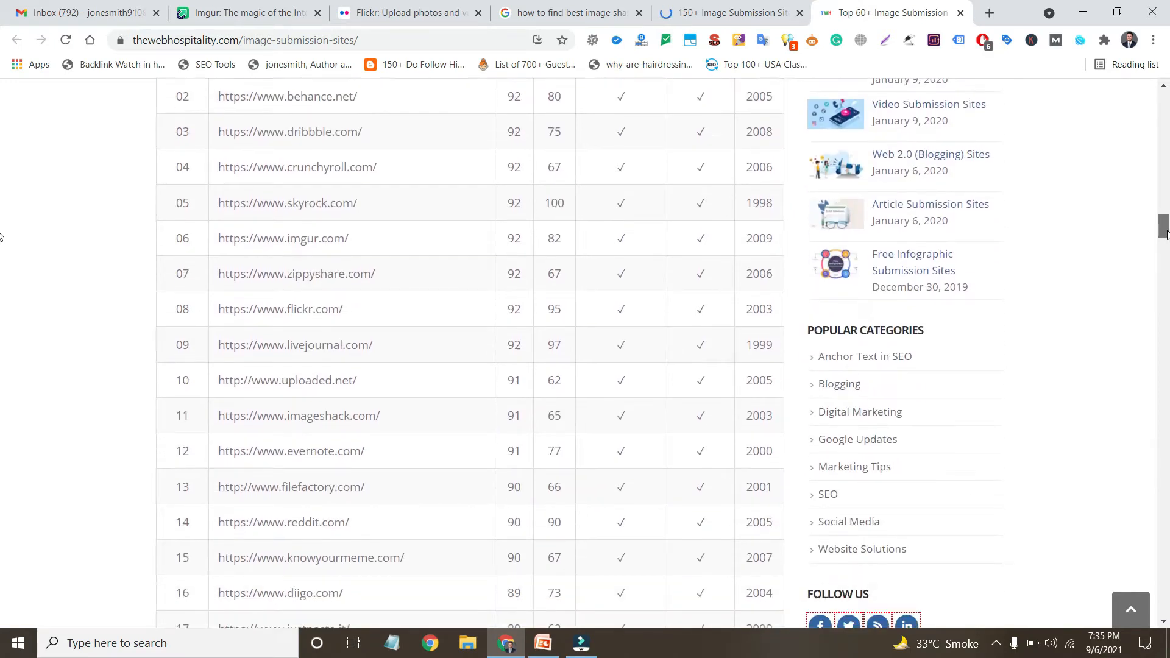
pyautogui.tripleClick(289, 314)
pyautogui.rightClick(289, 314)
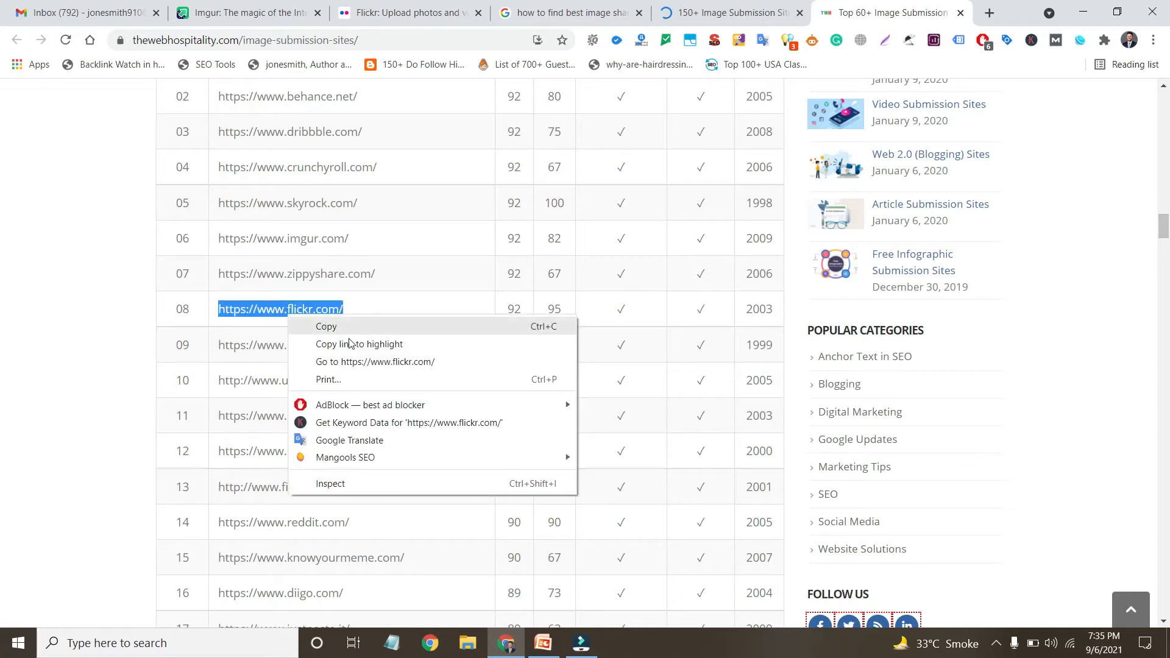
pyautogui.click(354, 362)
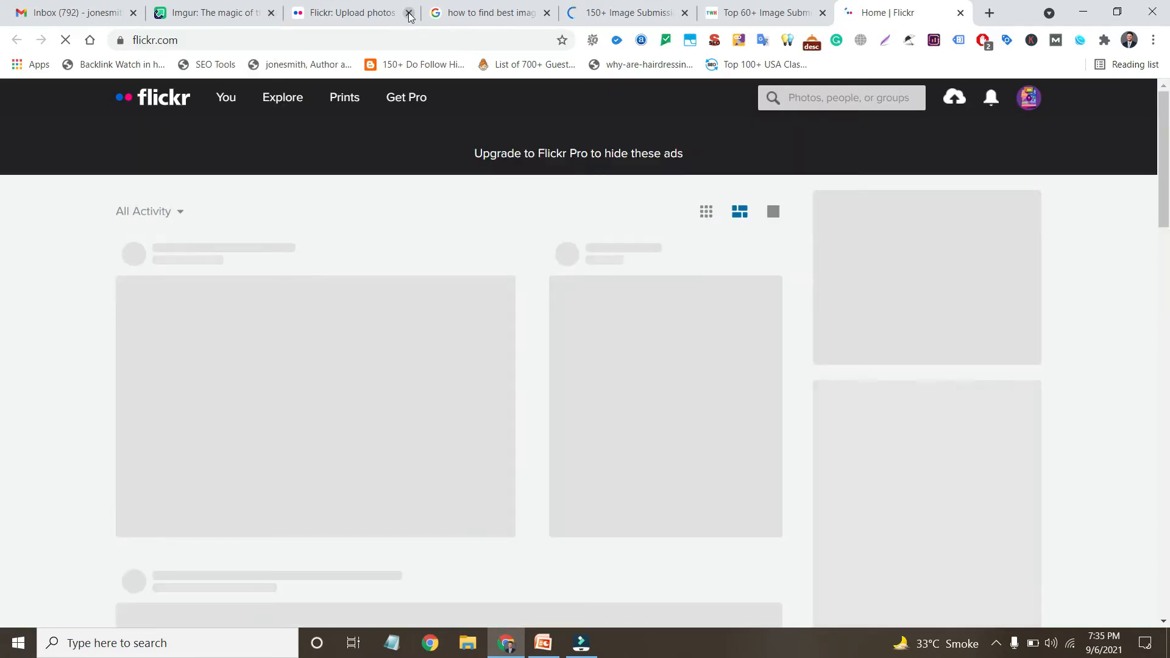
pyautogui.click(409, 12)
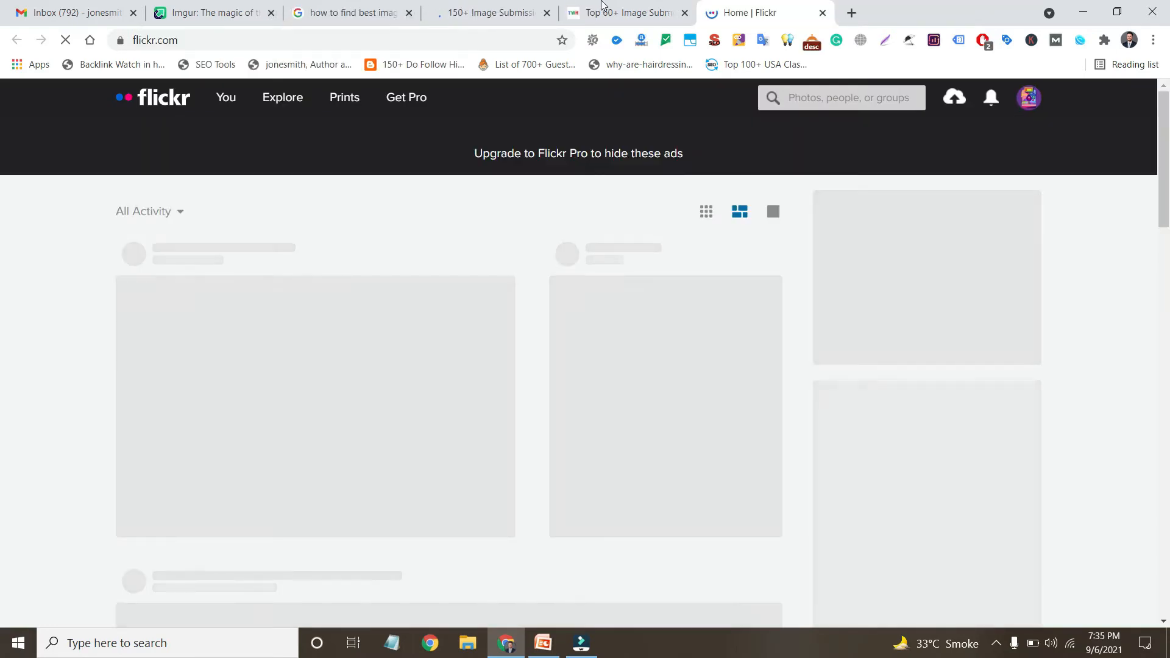
# Look over more submission sites in the Top 60+ article and return to the Flickr home page
pyautogui.click(601, 5)
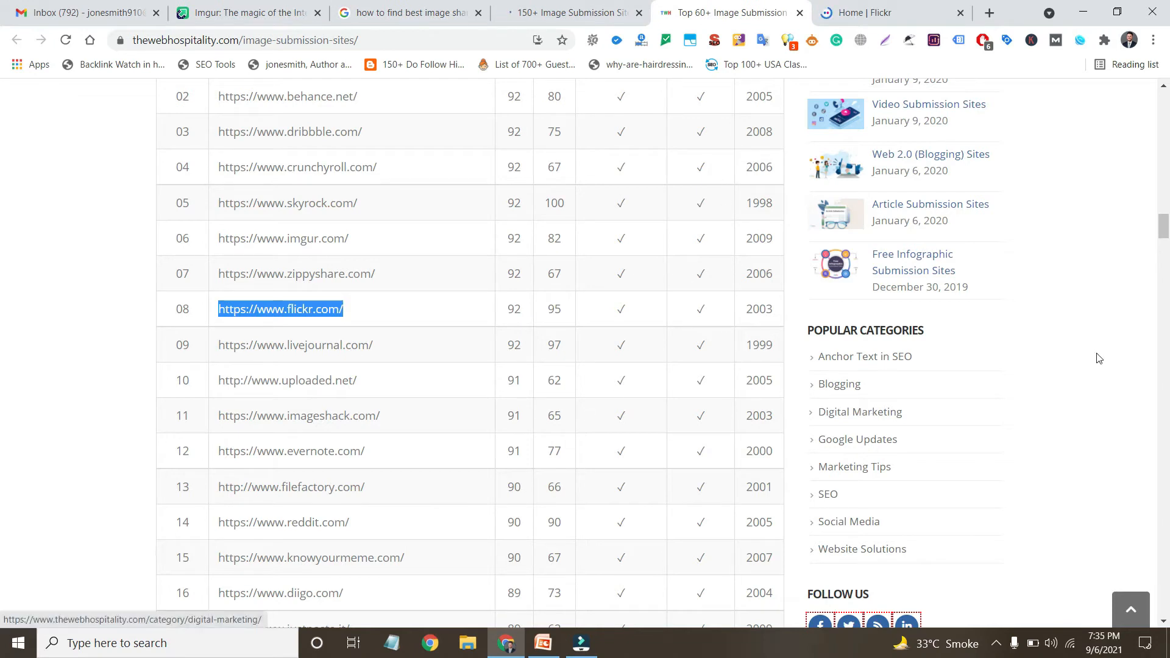
pyautogui.moveTo(1164, 233); pyautogui.dragTo(1164, 277)
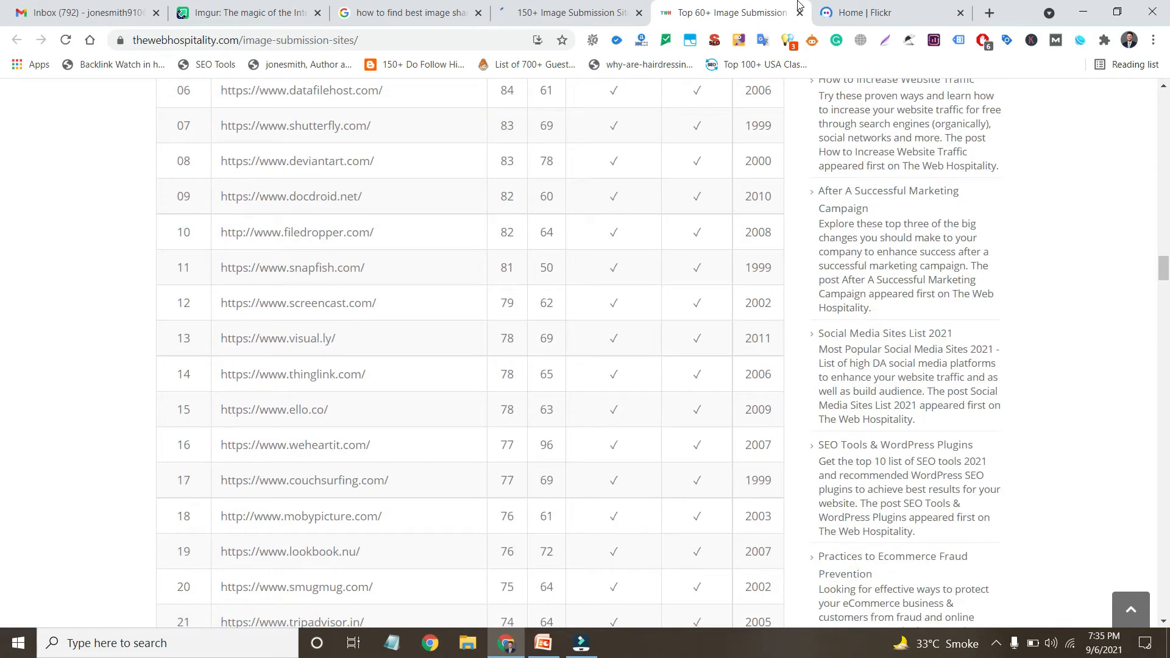
pyautogui.click(855, 6)
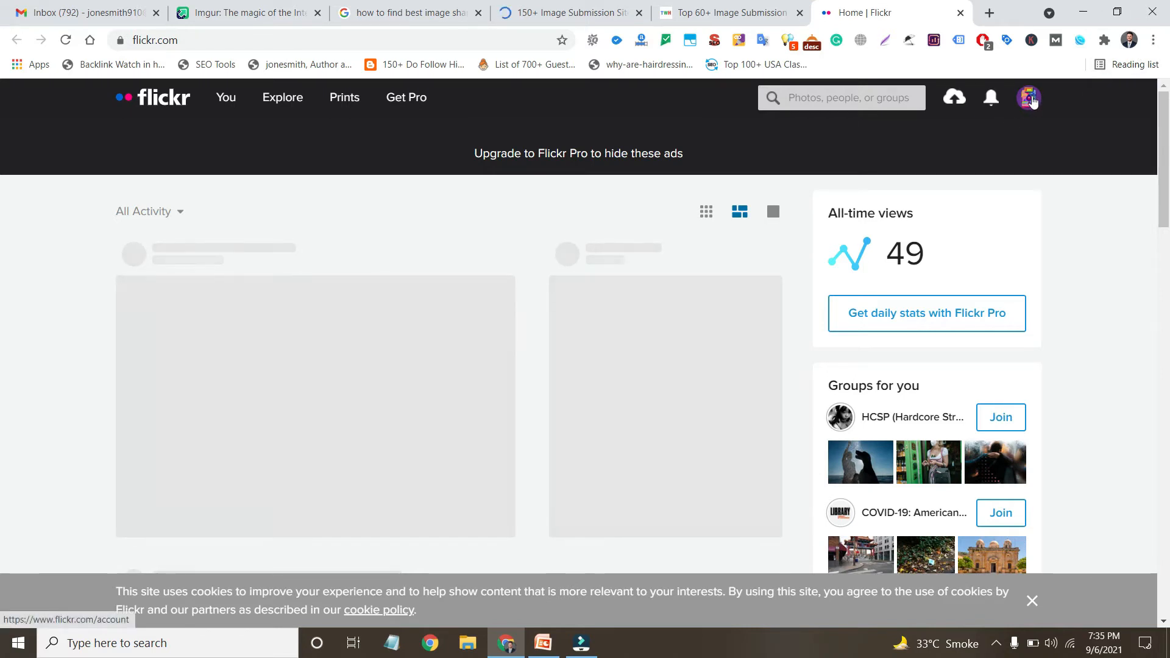
# Add the image faremakers-travel-channel from the faremakers logo folder to a new Flickr upload
pyautogui.click(954, 104)
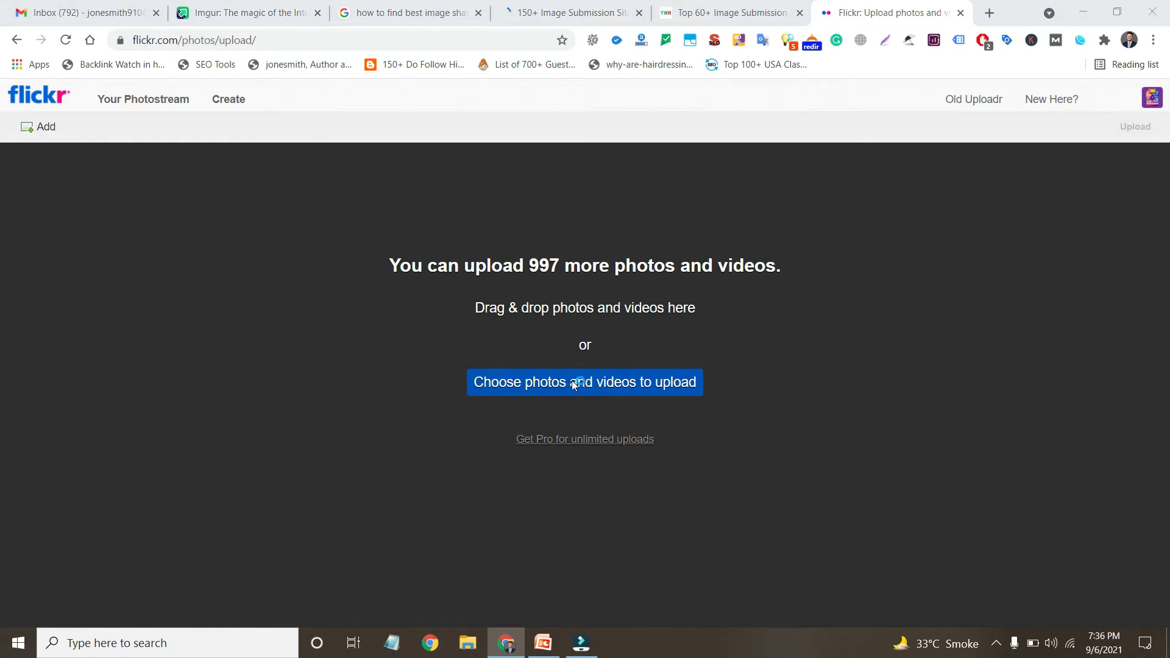
pyautogui.click(573, 384)
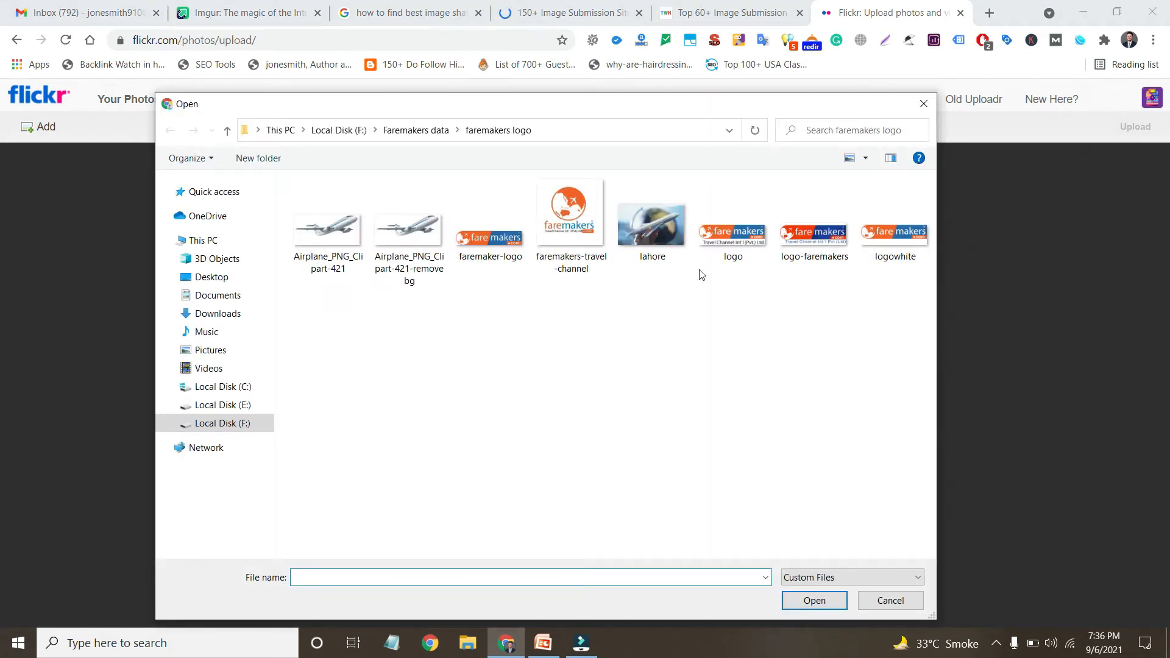
pyautogui.click(565, 227)
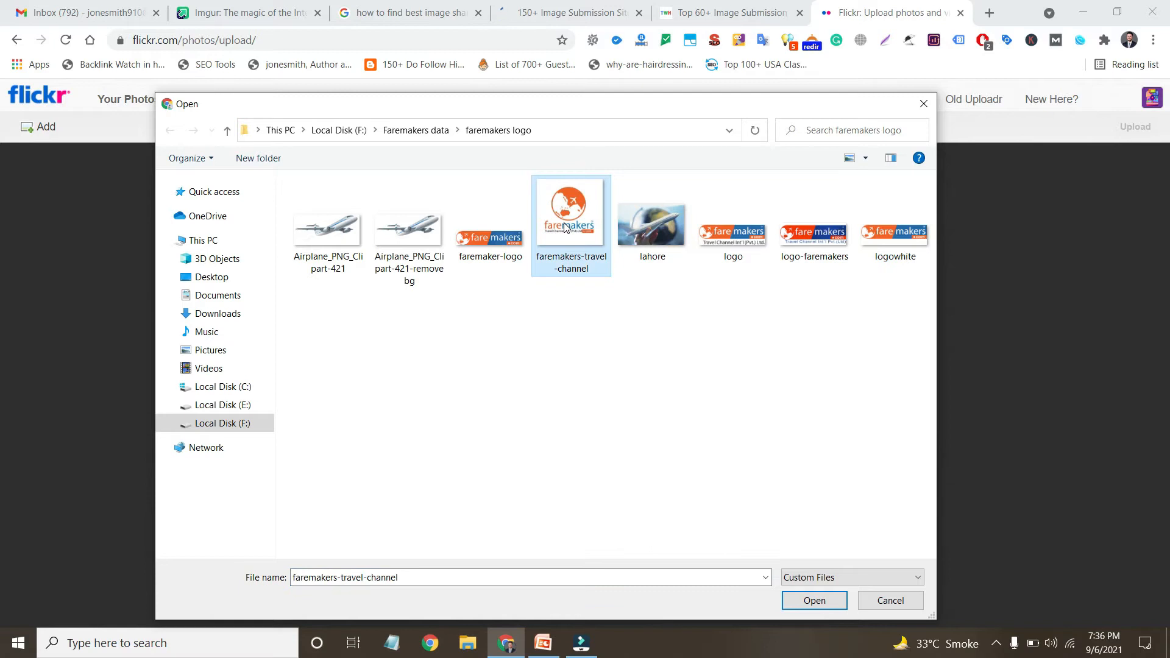
pyautogui.doubleClick(565, 228)
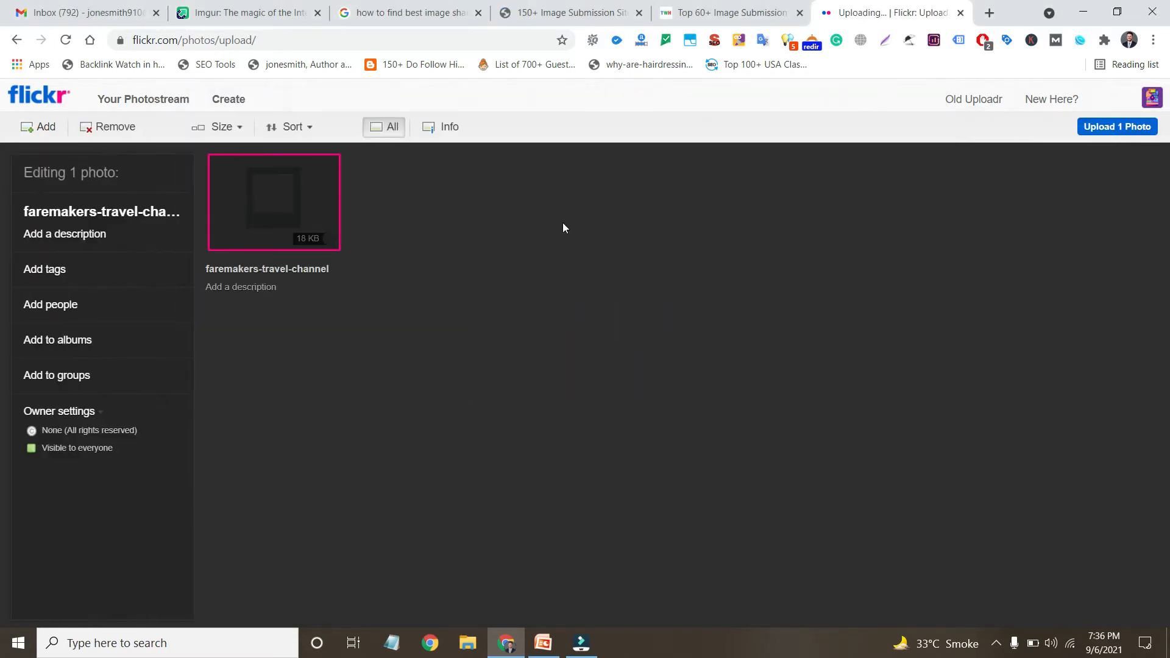
# Start the photo's description and open faremakers.com in a new tab
pyautogui.click(282, 291)
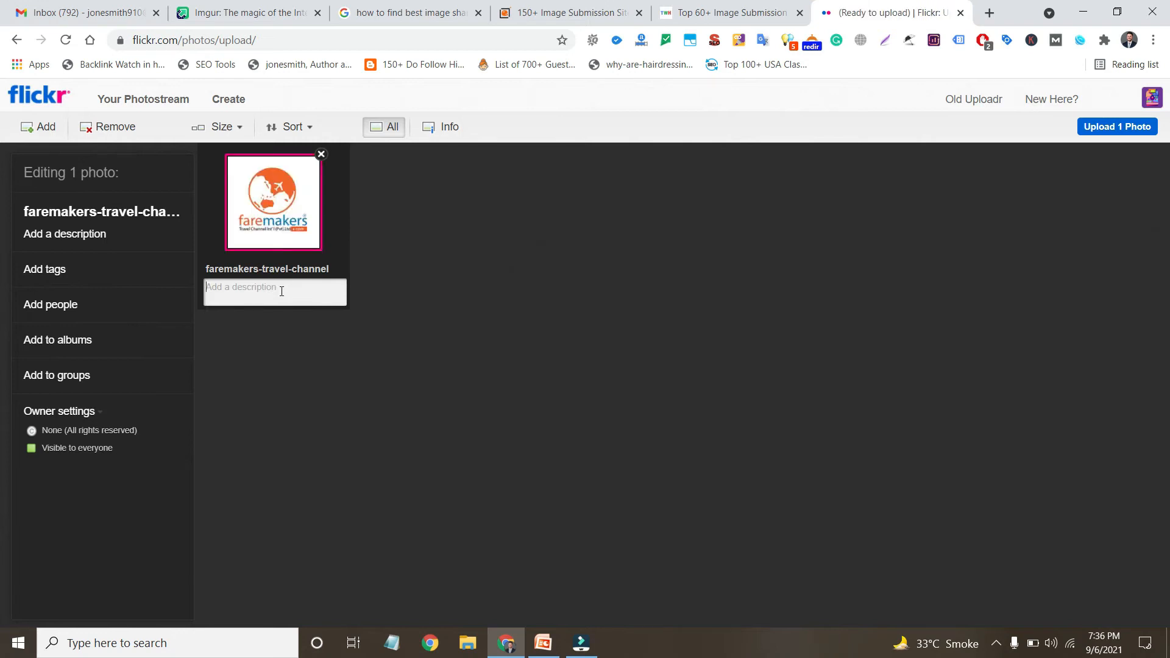
pyautogui.click(989, 13)
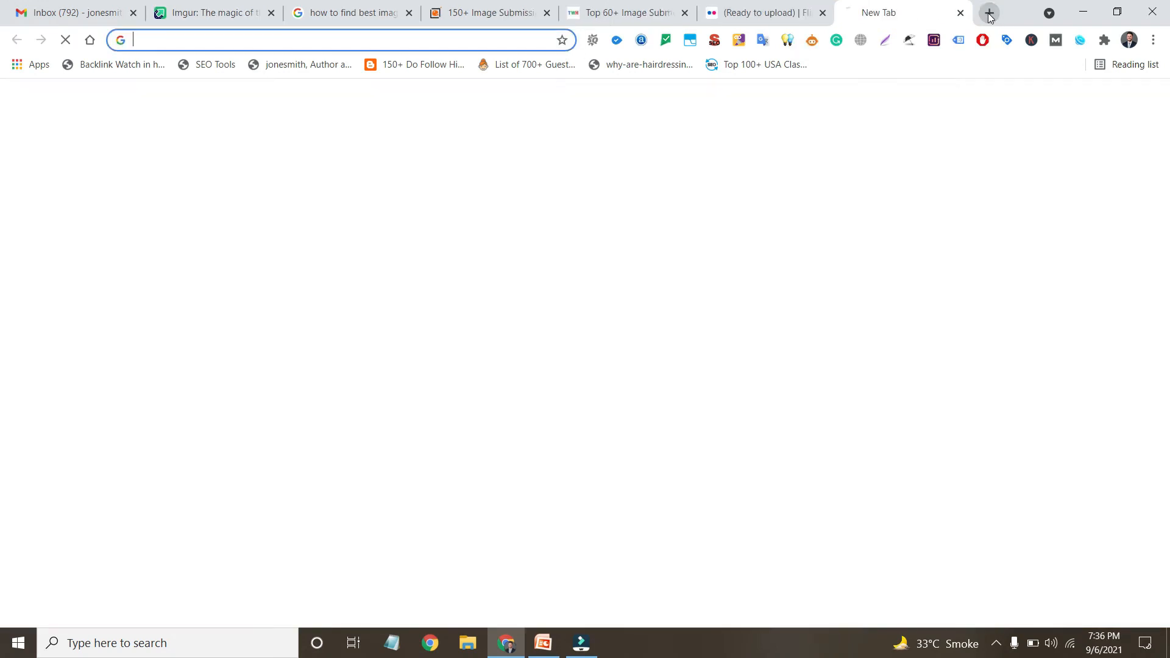
pyautogui.write('fare')
pyautogui.press('Return')
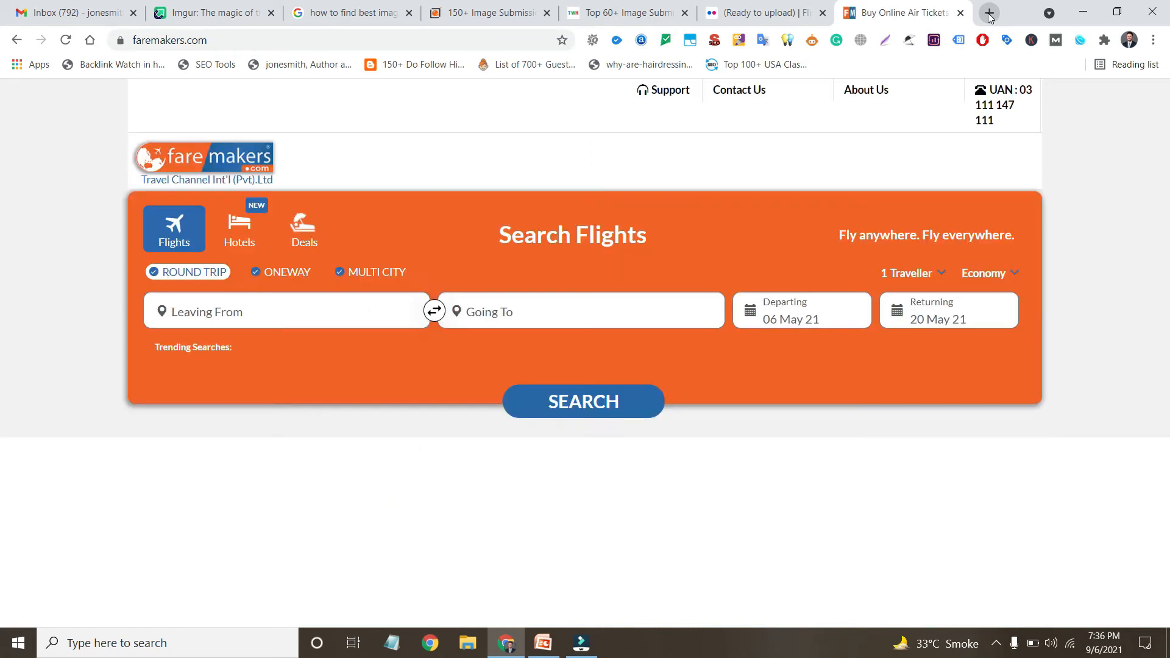
# Show the SEO summary of the Faremakers site and copy its full meta description
pyautogui.click(714, 40)
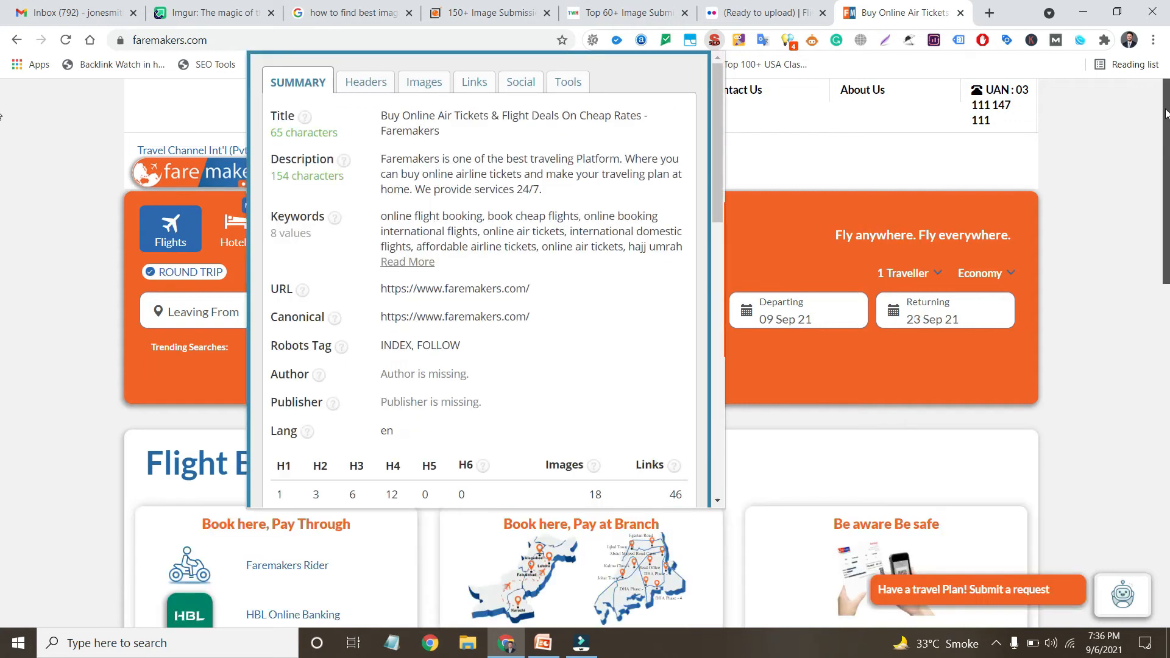
pyautogui.moveTo(1166, 112); pyautogui.dragTo(1166, 114)
pyautogui.click(715, 40)
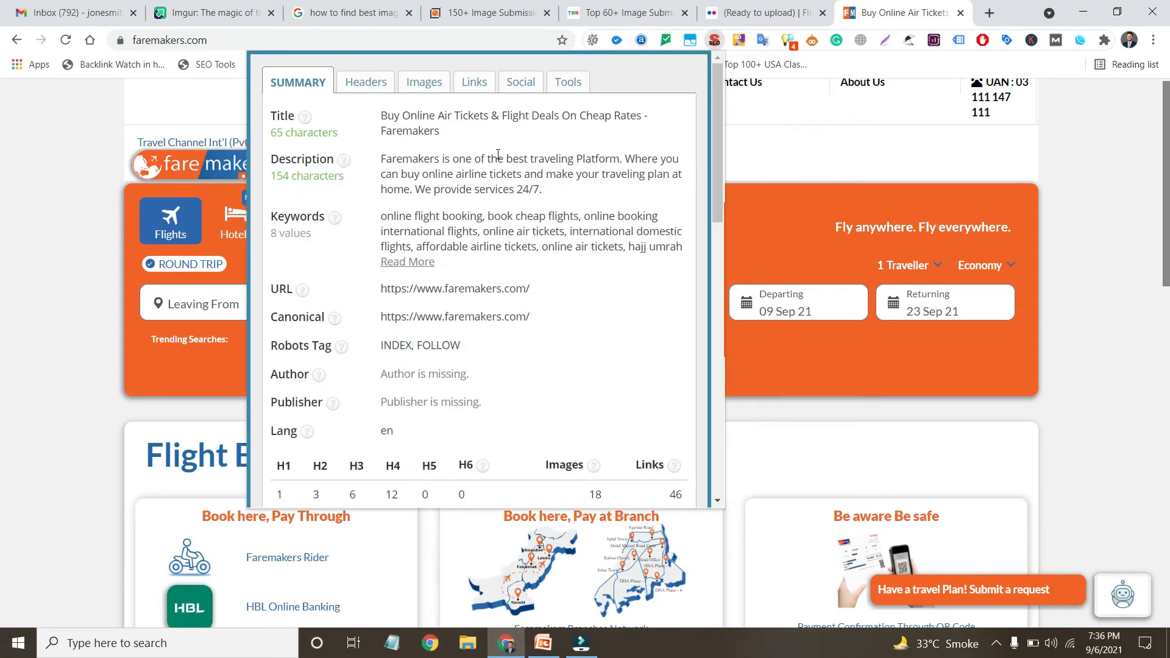
pyautogui.tripleClick(498, 155)
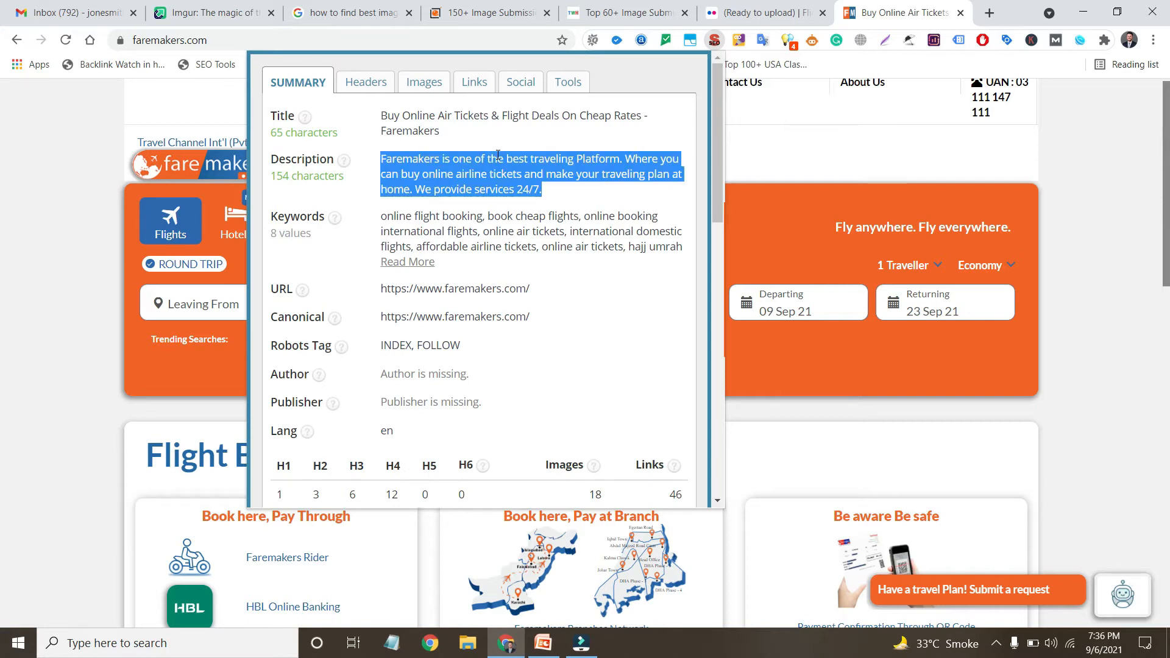
# Return to the Flickr upload page and paste the copied Faremakers meta description into the photo's description
pyautogui.click(619, 8)
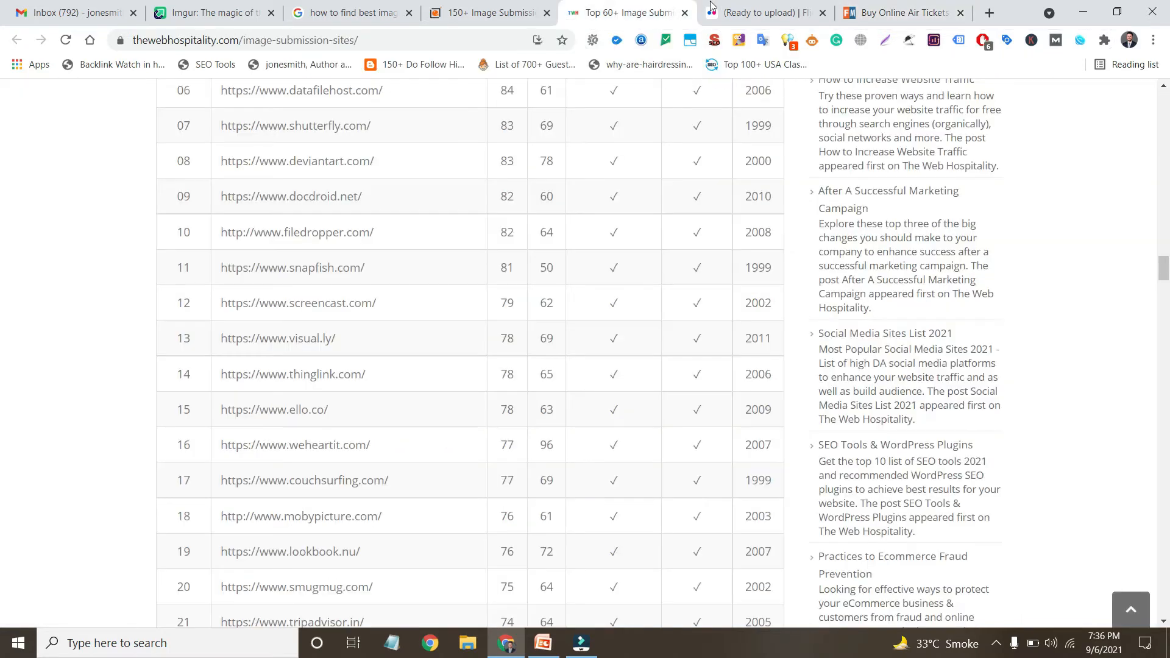
pyautogui.click(718, 7)
pyautogui.hotkey('ctrl', 'v')
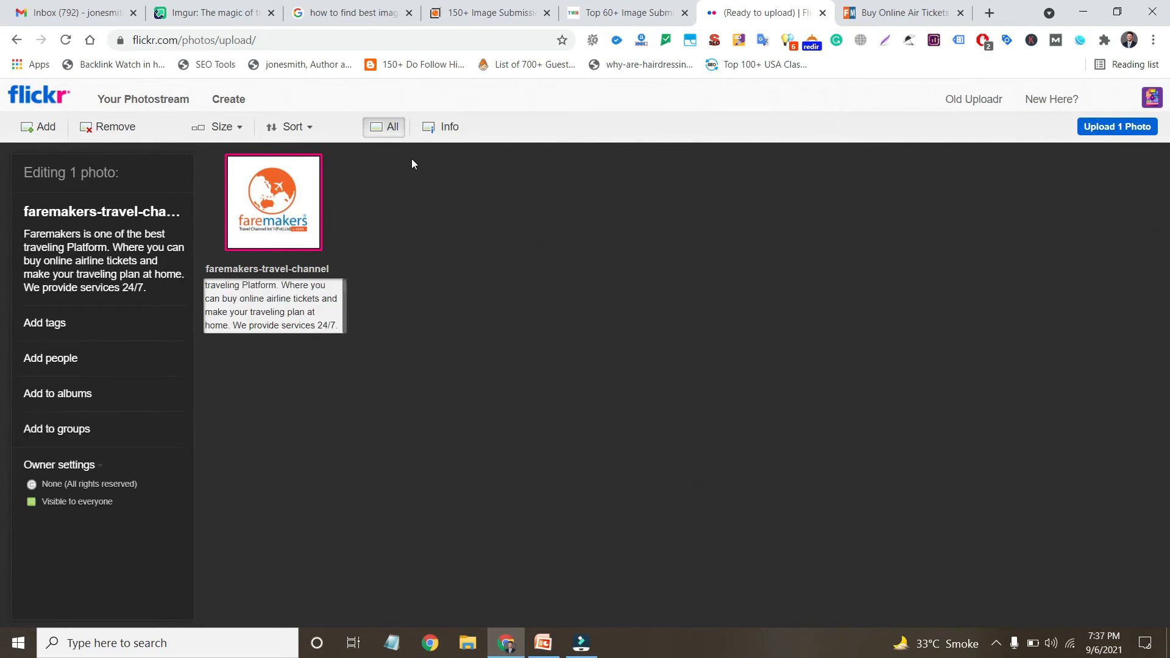
# Append "If you want to know about our company then Visit Here" to the photo's description
pyautogui.write('If')
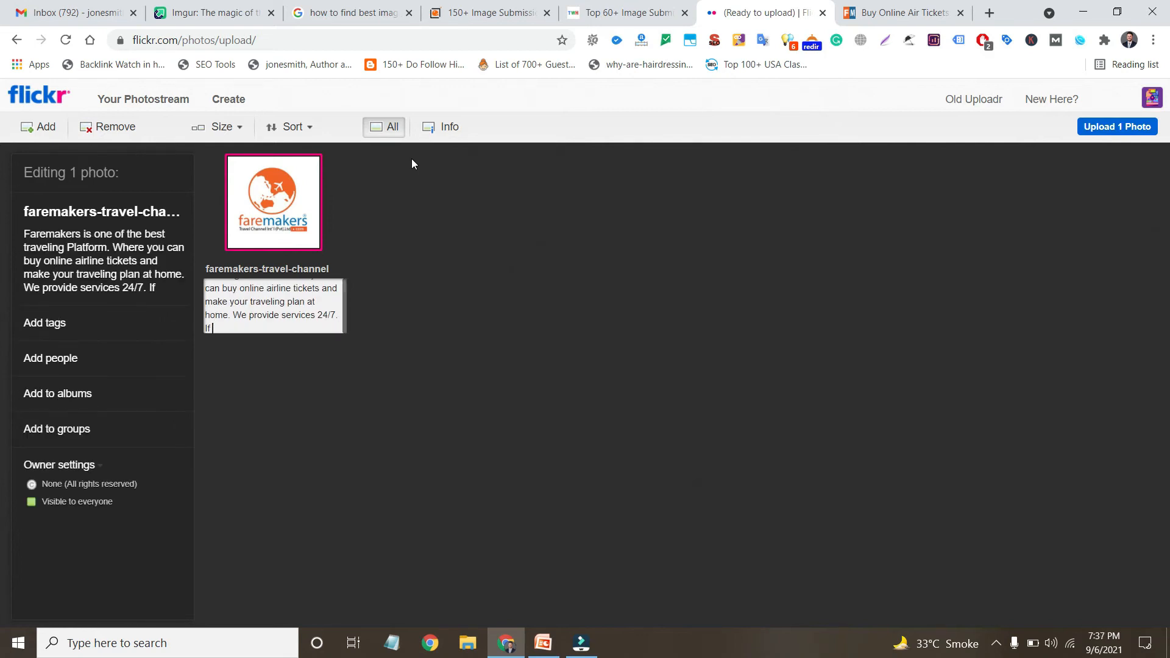
pyautogui.write(' you want to get')
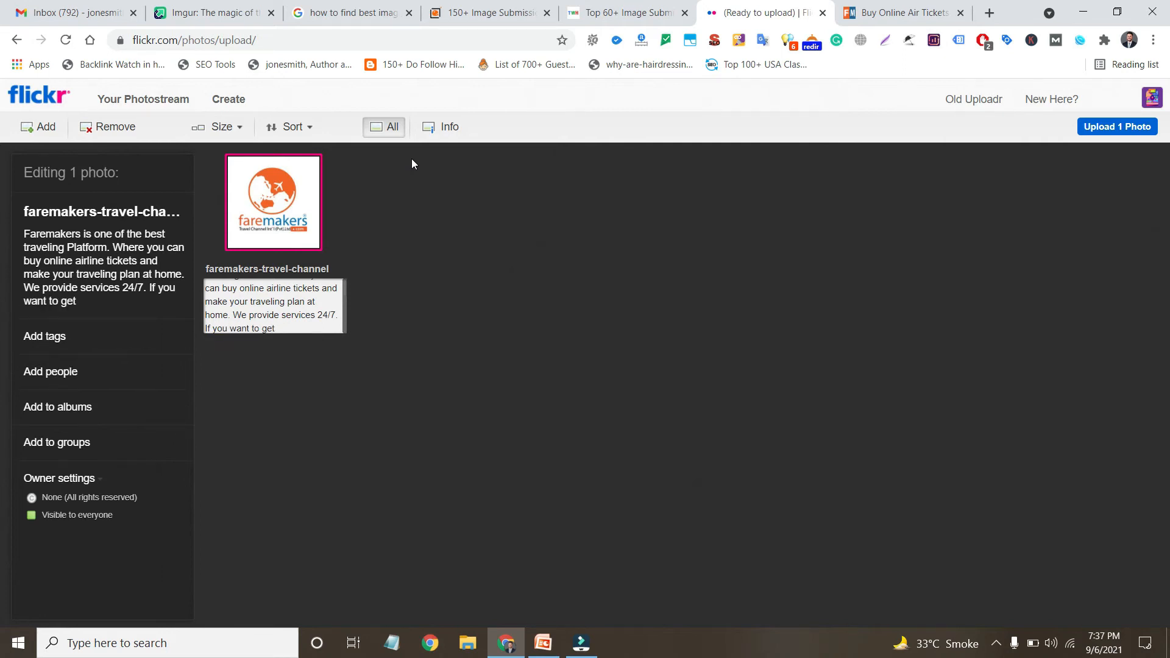
pyautogui.write(' our')
pyautogui.press('BackSpace')
pyautogui.press('BackSpace')
pyautogui.press('BackSpace')
pyautogui.press('BackSpace')
pyautogui.write('know about')
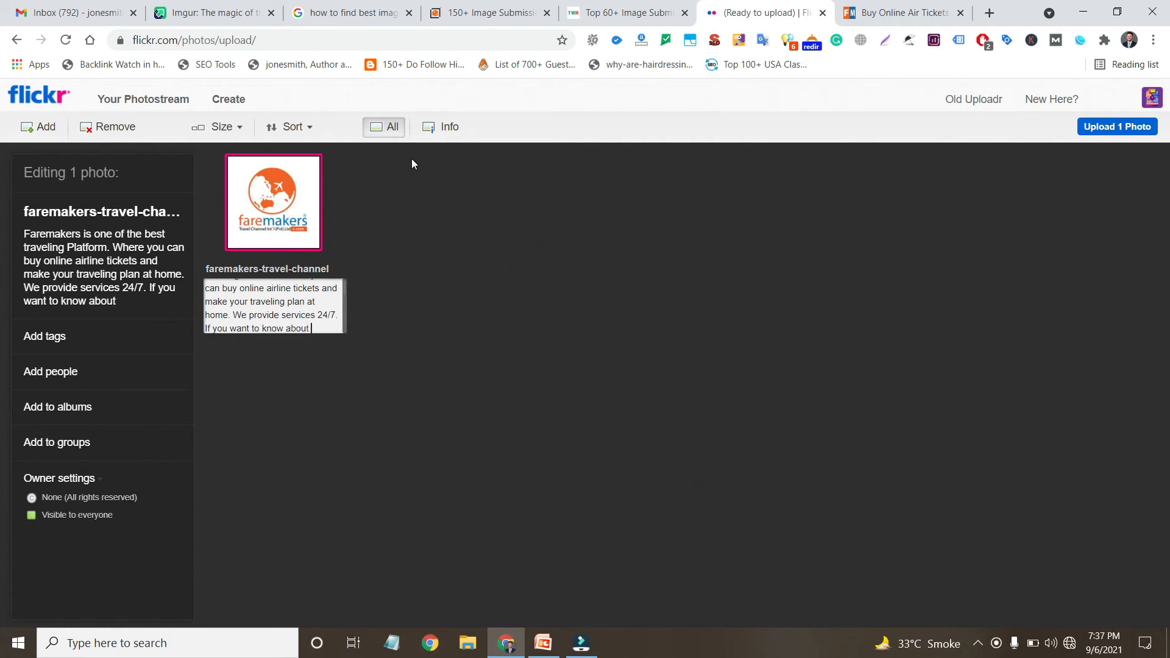
pyautogui.write(' our com')
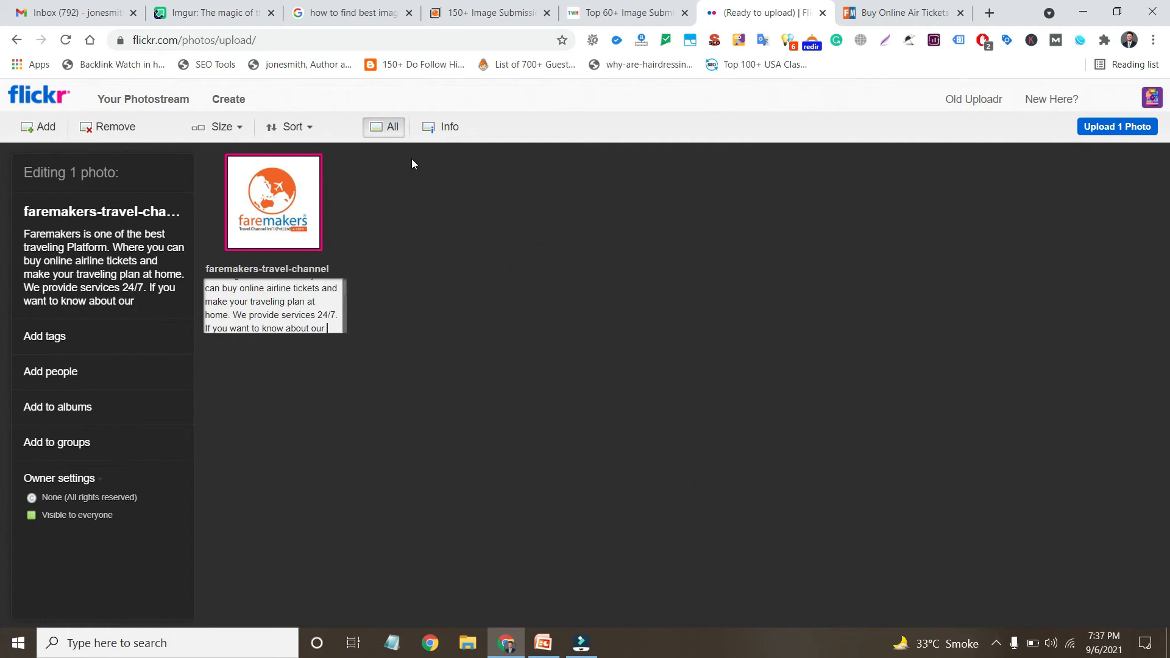
pyautogui.write('y ')
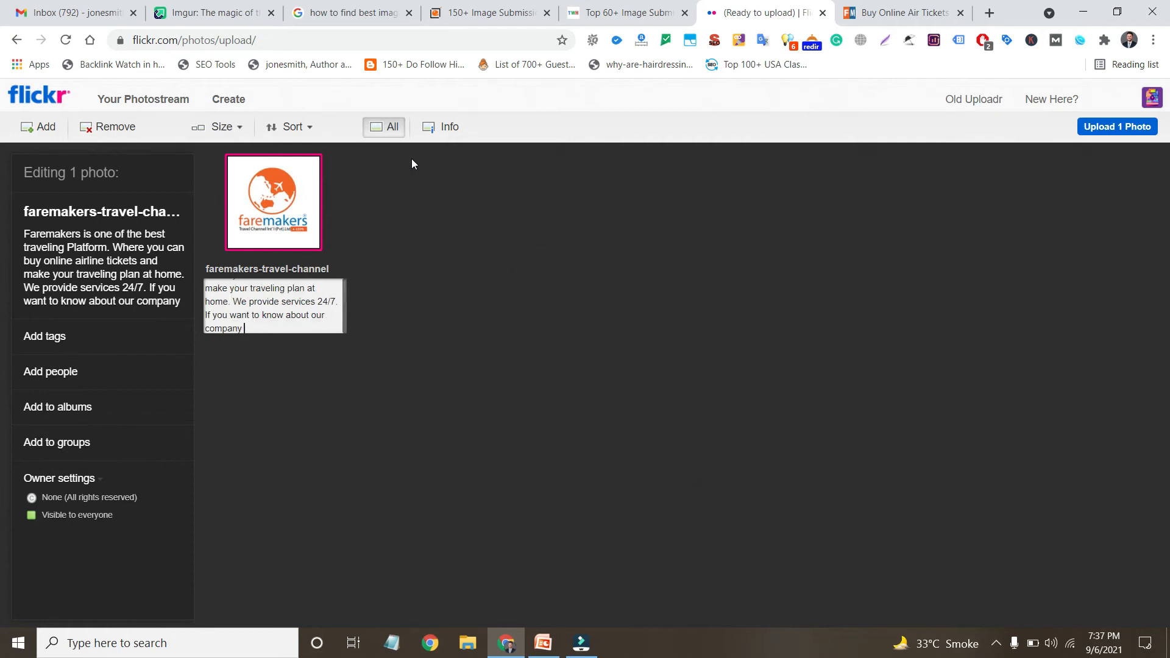
pyautogui.write('then Visit Here')
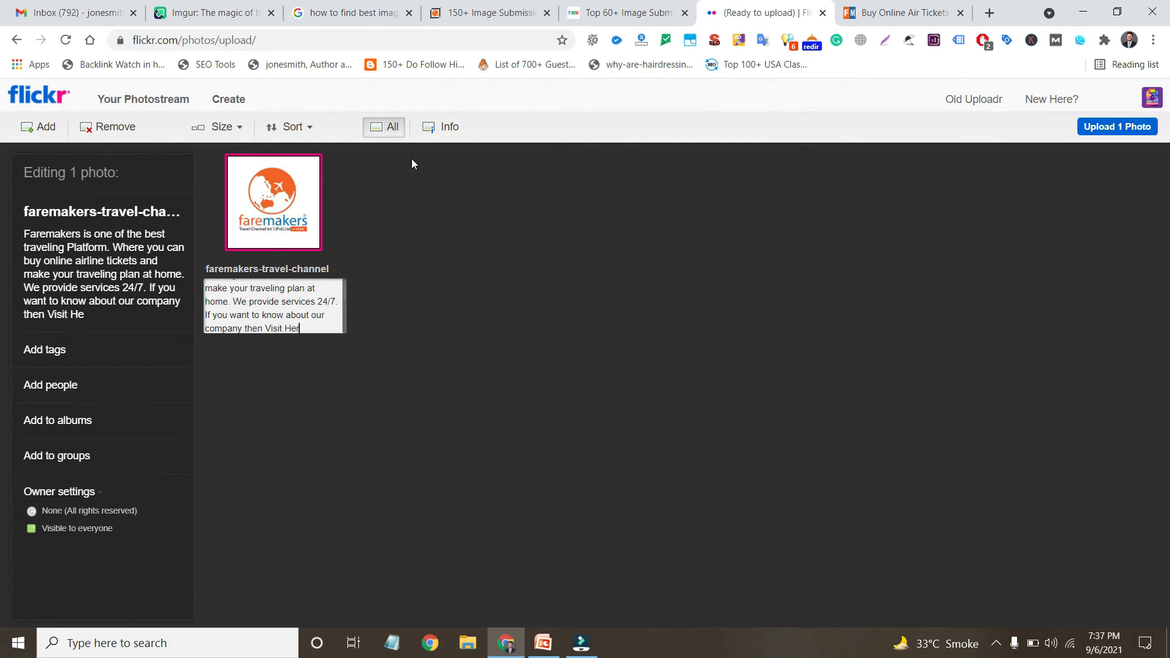
pyautogui.click(920, 10)
pyautogui.click(523, 39)
pyautogui.hotkey('ctrl', 'c')
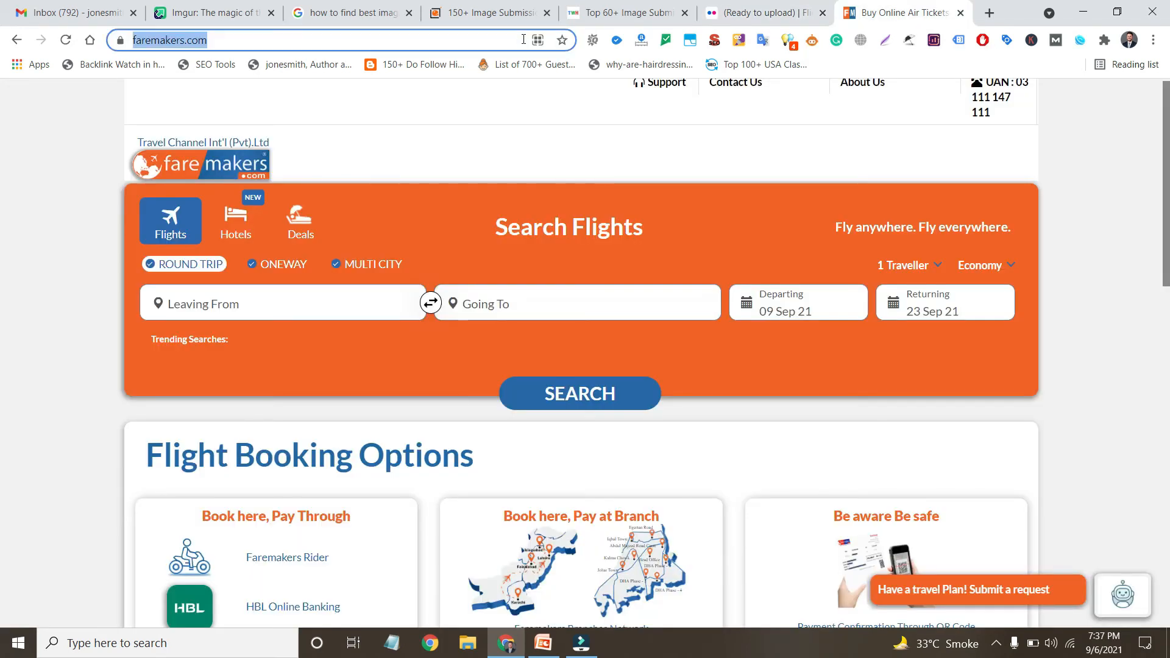
pyautogui.click(744, 7)
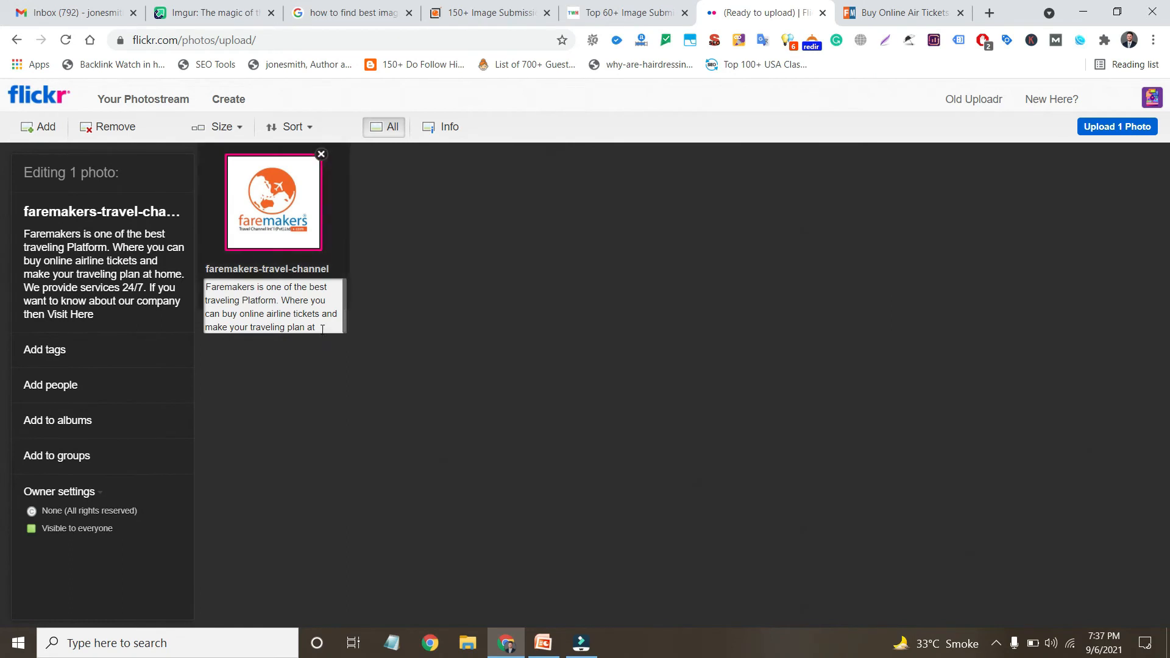
pyautogui.scroll(-2, 322, 329)
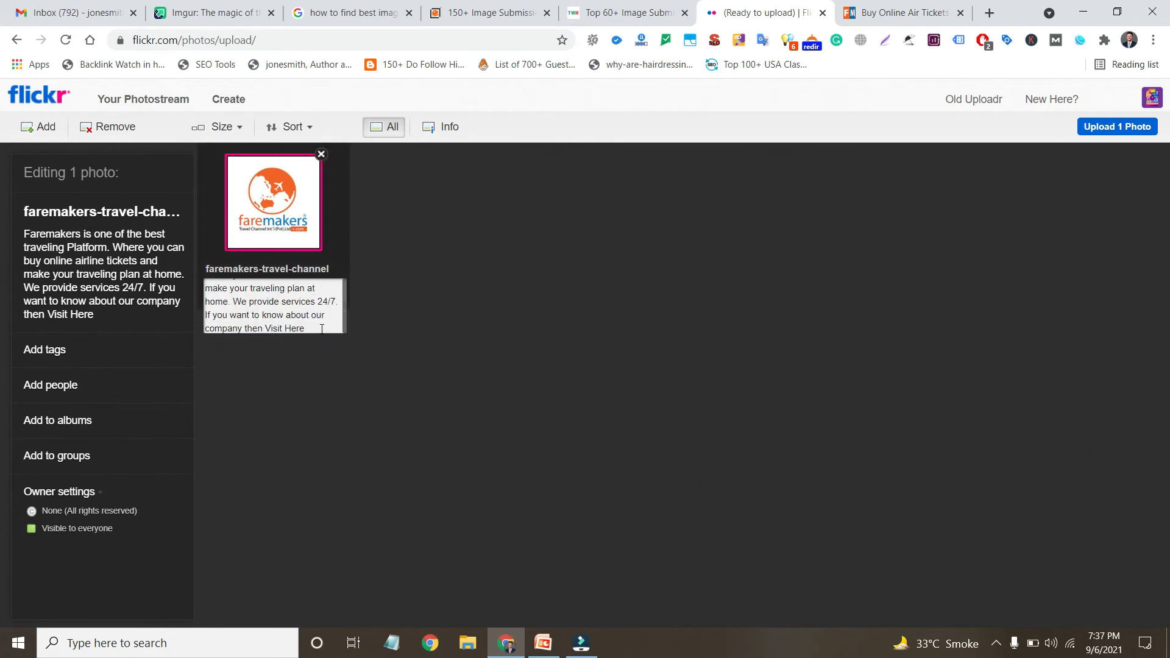
pyautogui.hotkey('ctrl', 'v')
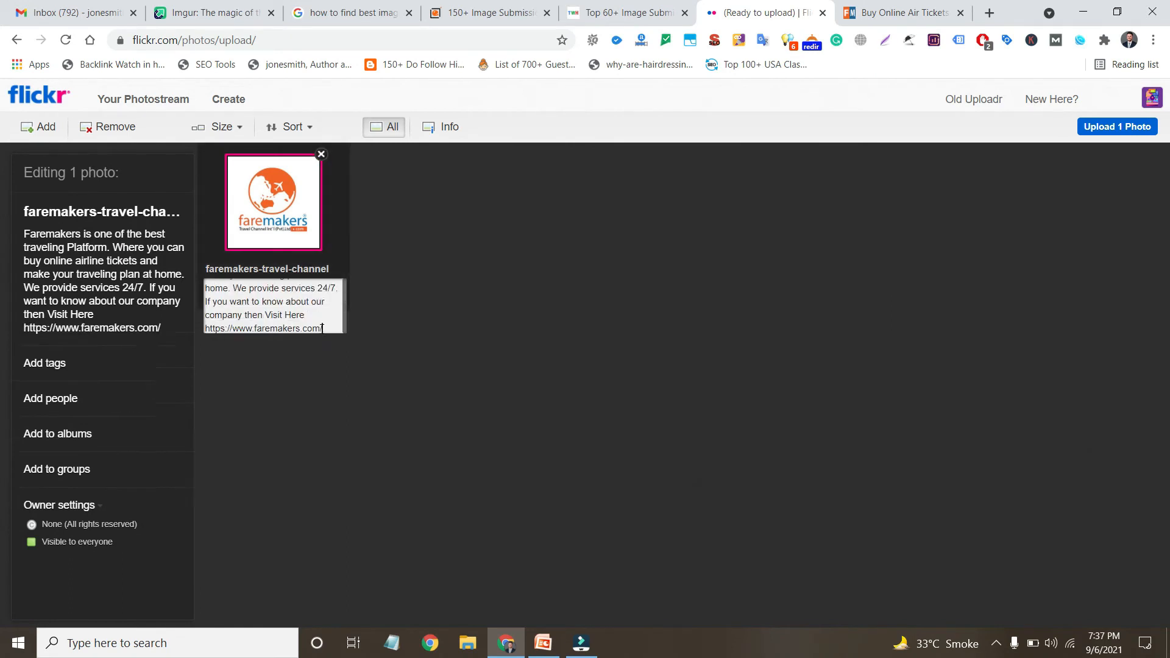
pyautogui.click(401, 294)
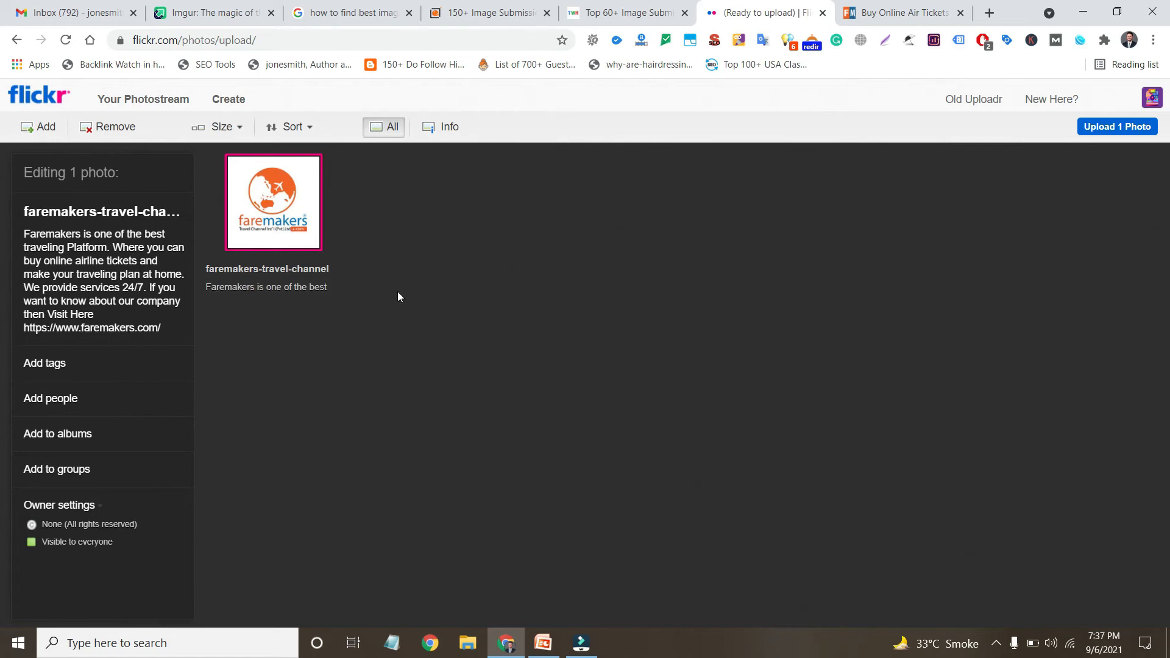
# Add the tags travel, faremakers and company to the photo
pyautogui.click(70, 373)
pyautogui.write('travel')
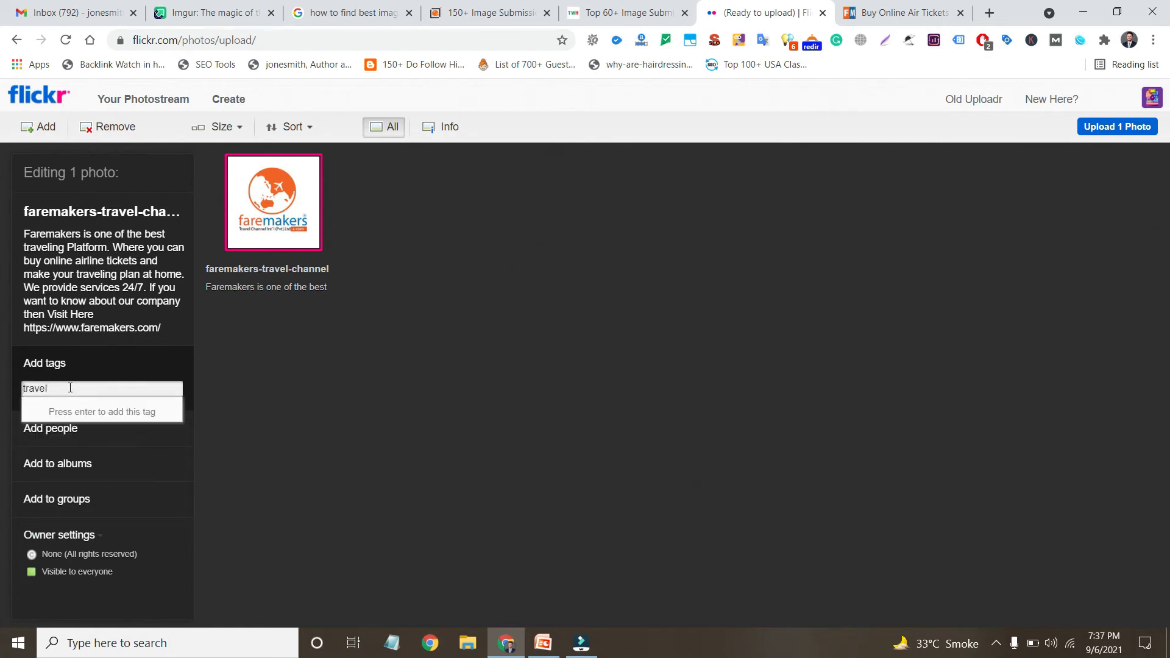
pyautogui.press('Return')
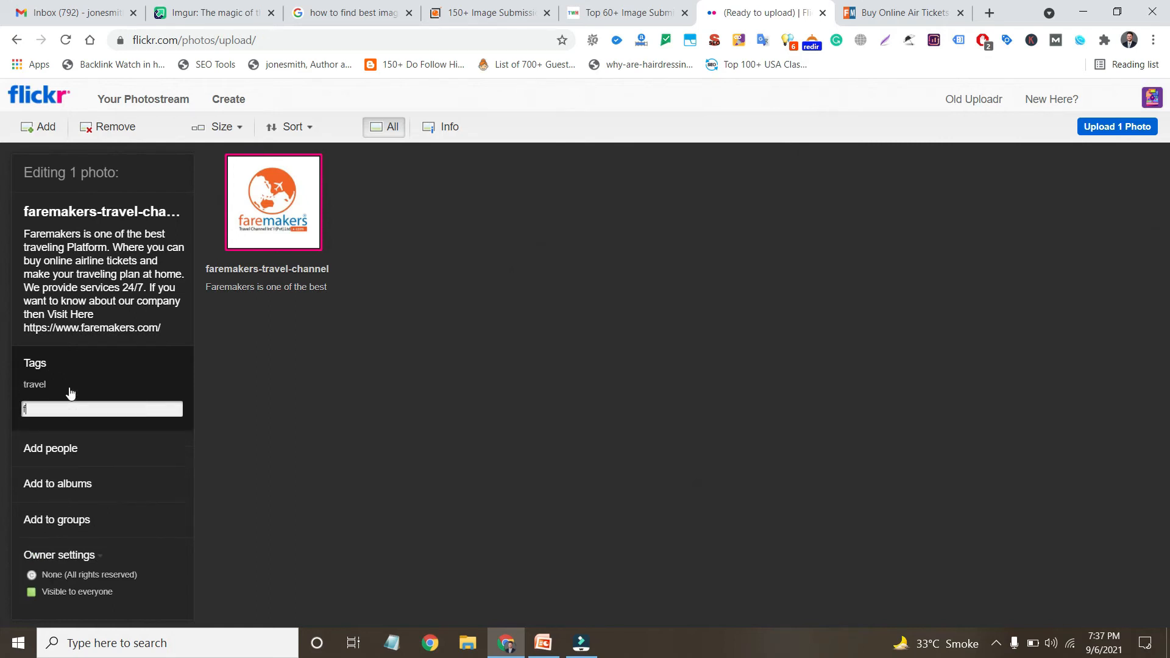
pyautogui.write('faremakers')
pyautogui.press('Return')
pyautogui.write('travel')
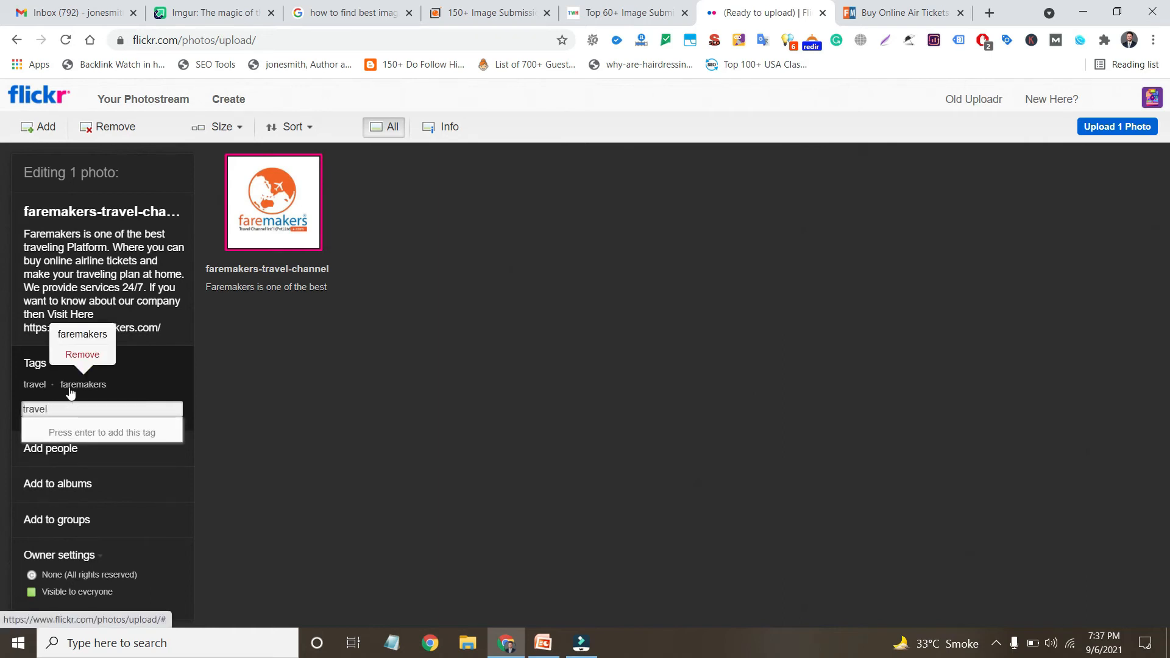
pyautogui.write(' company')
pyautogui.press('Return')
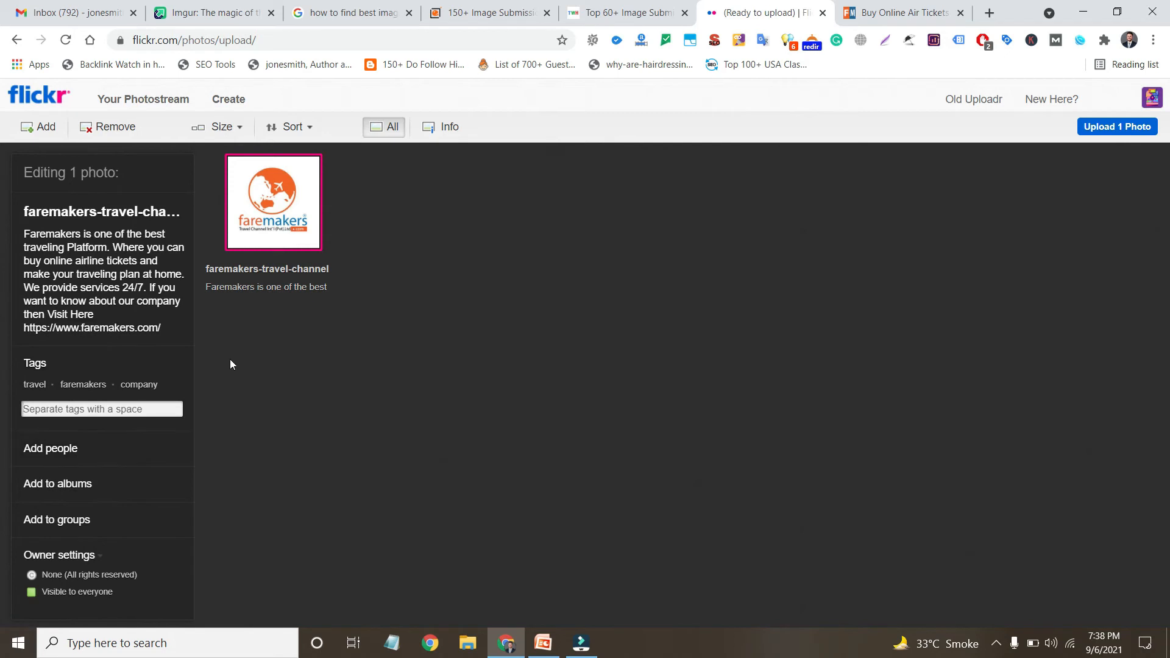
# Upload the photo publicly to Flickr and open the Faremakers logo from the photostream
pyautogui.click(1105, 133)
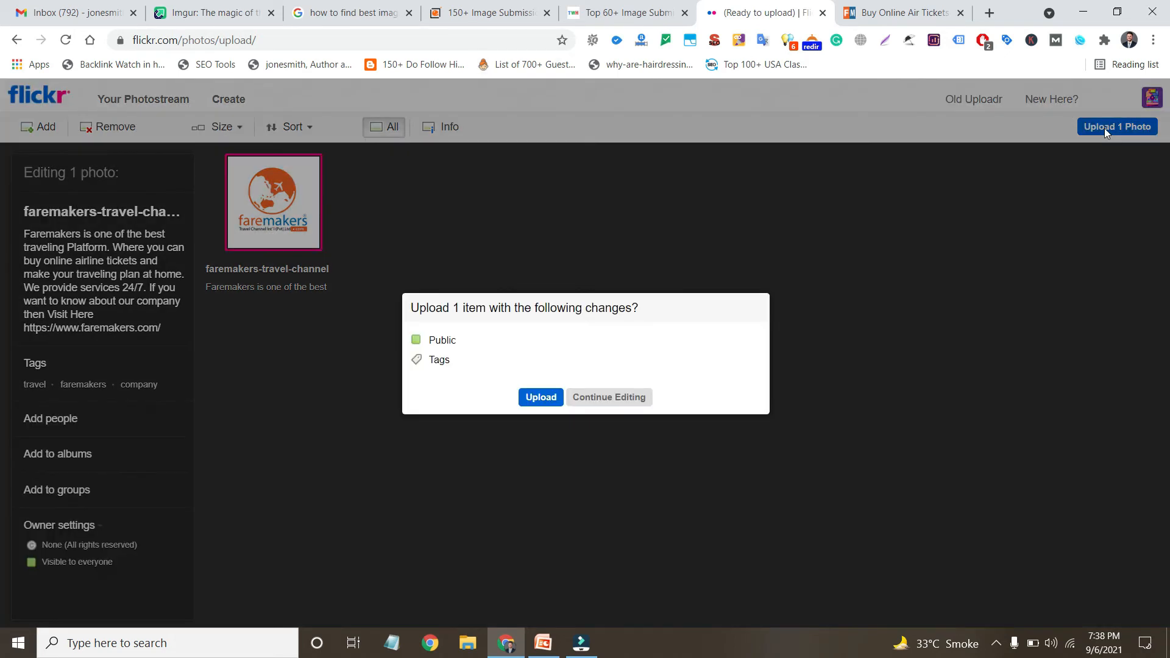
pyautogui.click(538, 399)
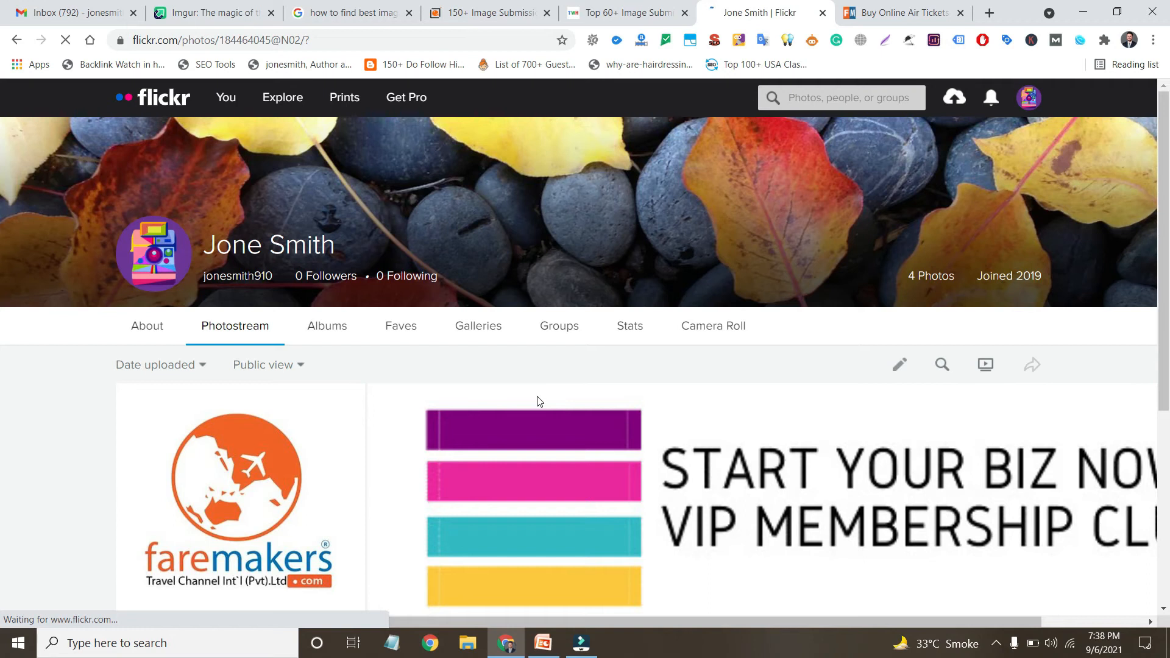
pyautogui.scroll(-3, 1, 132)
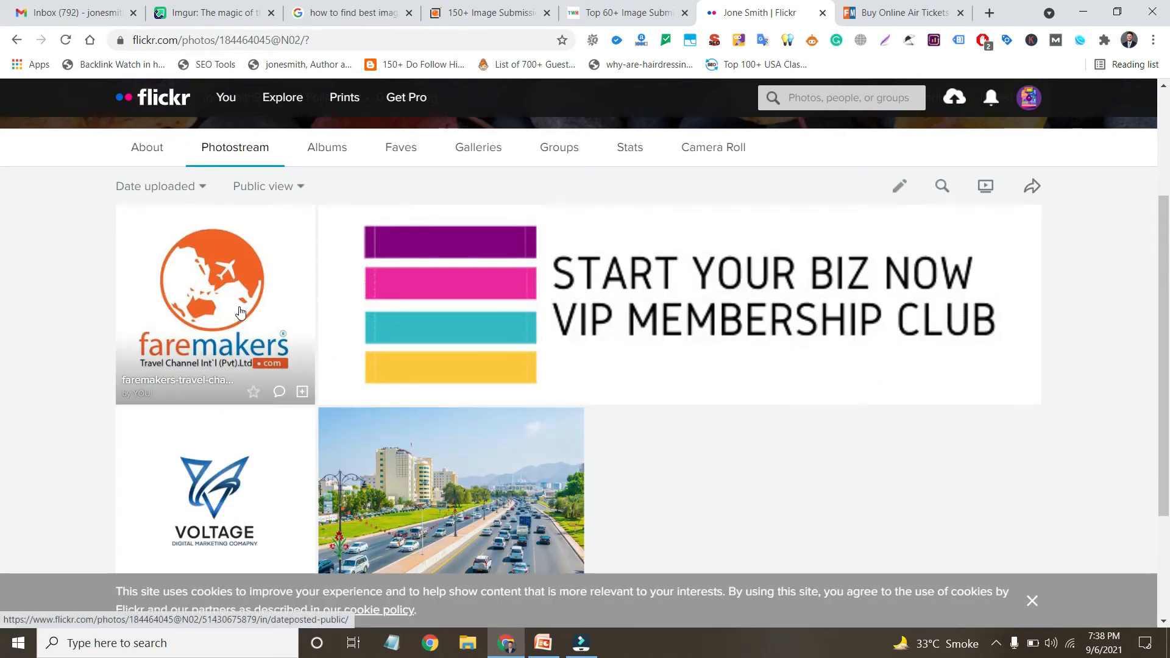
pyautogui.click(240, 311)
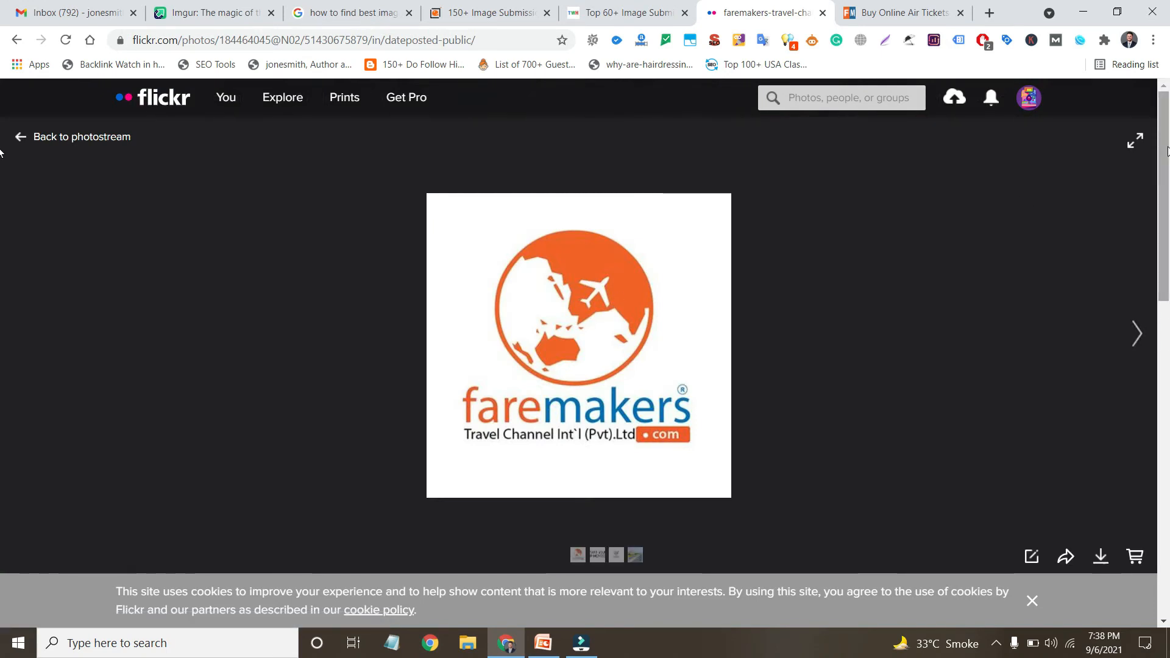
# Review the published description and its link on the photo's page and copy the page's full address
pyautogui.moveTo(1167, 151); pyautogui.dragTo(1169, 262)
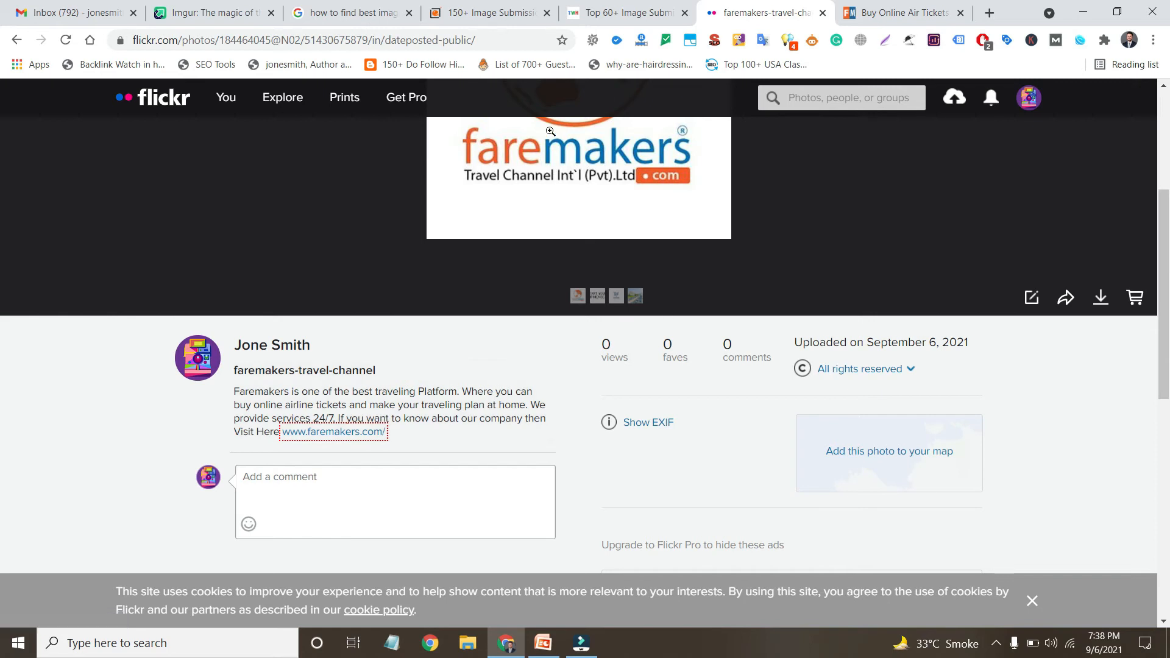
pyautogui.click(524, 41)
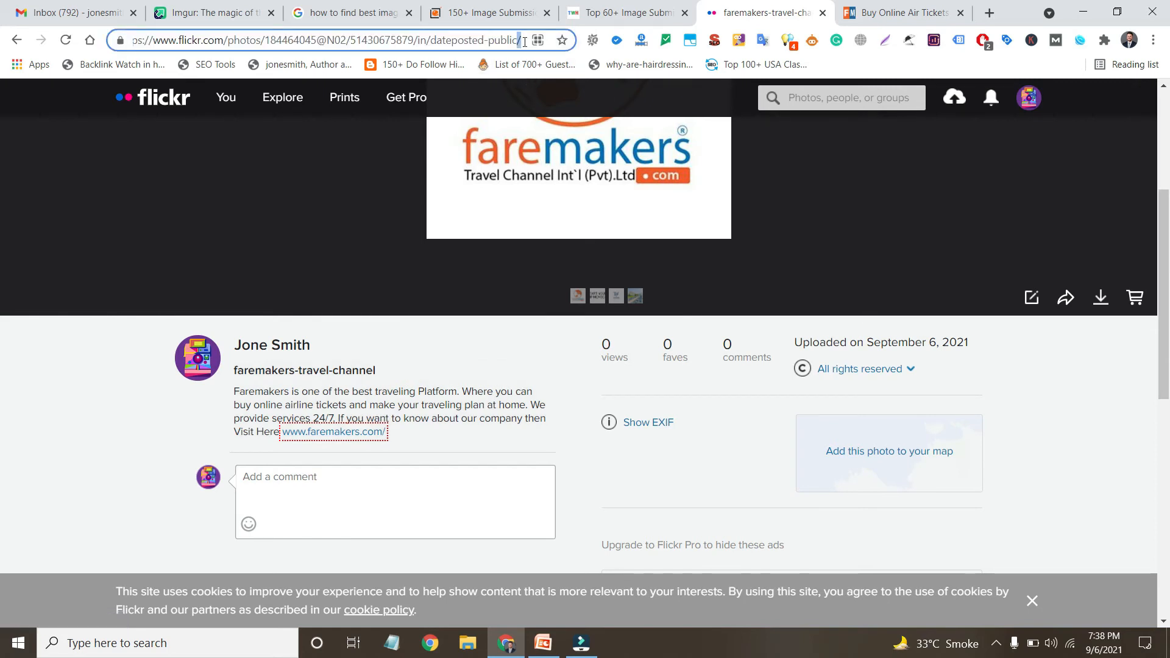
pyautogui.hotkey('ctrl', 'a')
pyautogui.hotkey('ctrl', 'c')
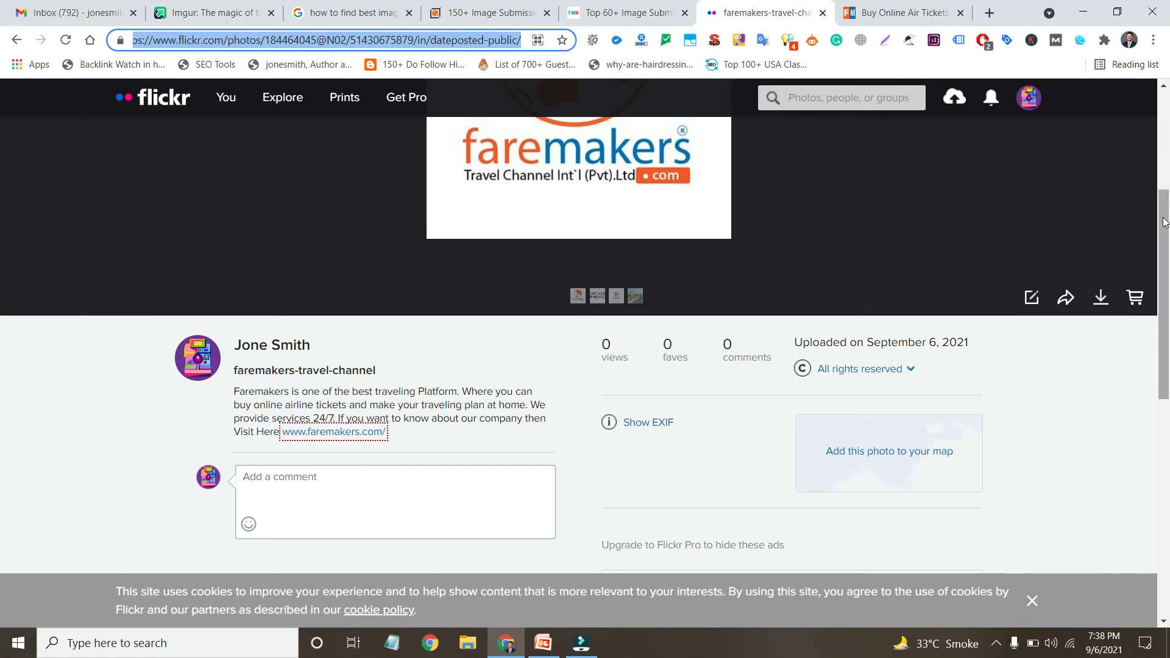
pyautogui.moveTo(1165, 224); pyautogui.dragTo(1168, 139)
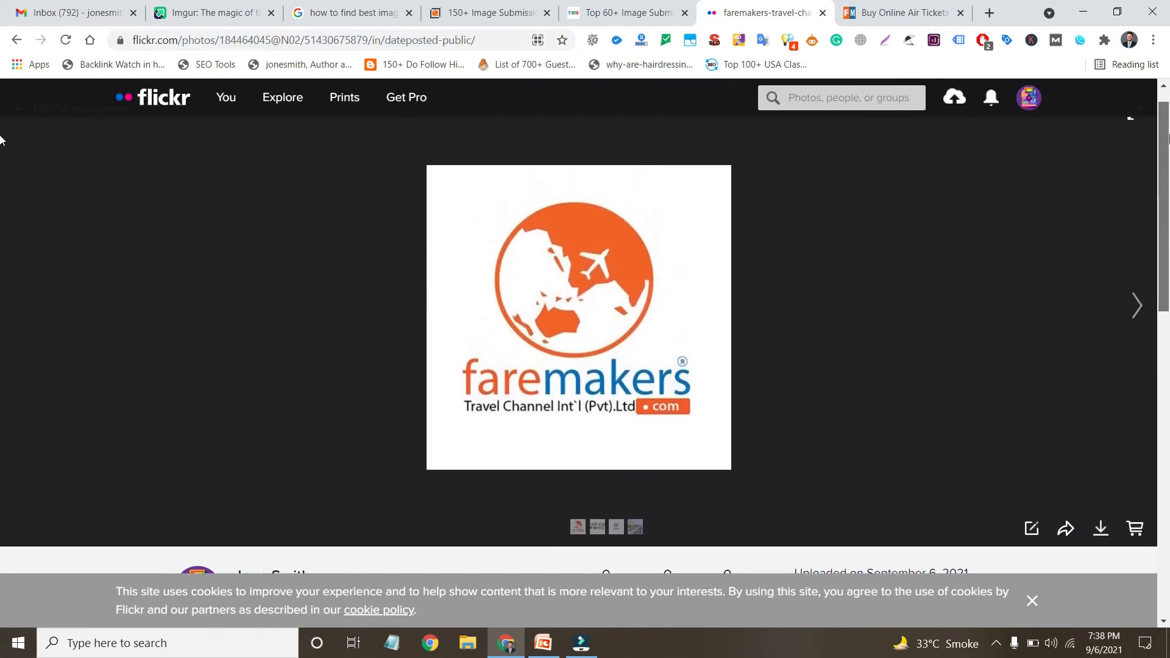
pyautogui.scroll(-3, 768, 406)
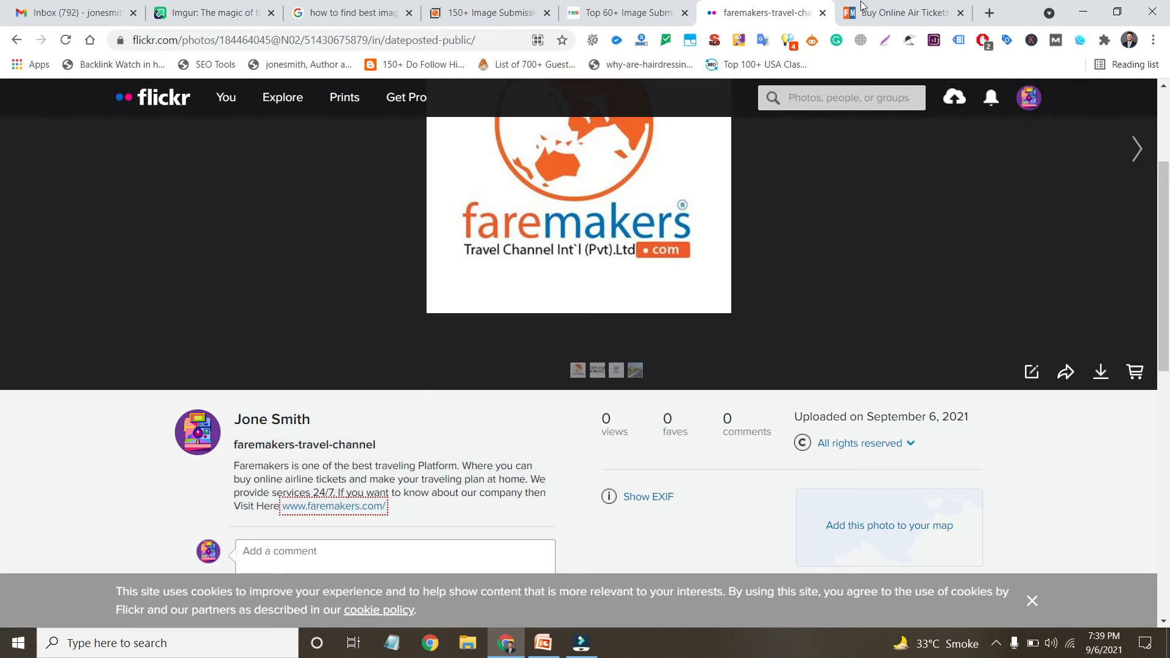
# Switch to Imgur and create a new post with the image faremakers-travel-channel from the faremakers logo folder
pyautogui.click(227, 6)
pyautogui.moveTo(227, 5); pyautogui.dragTo(578, 5)
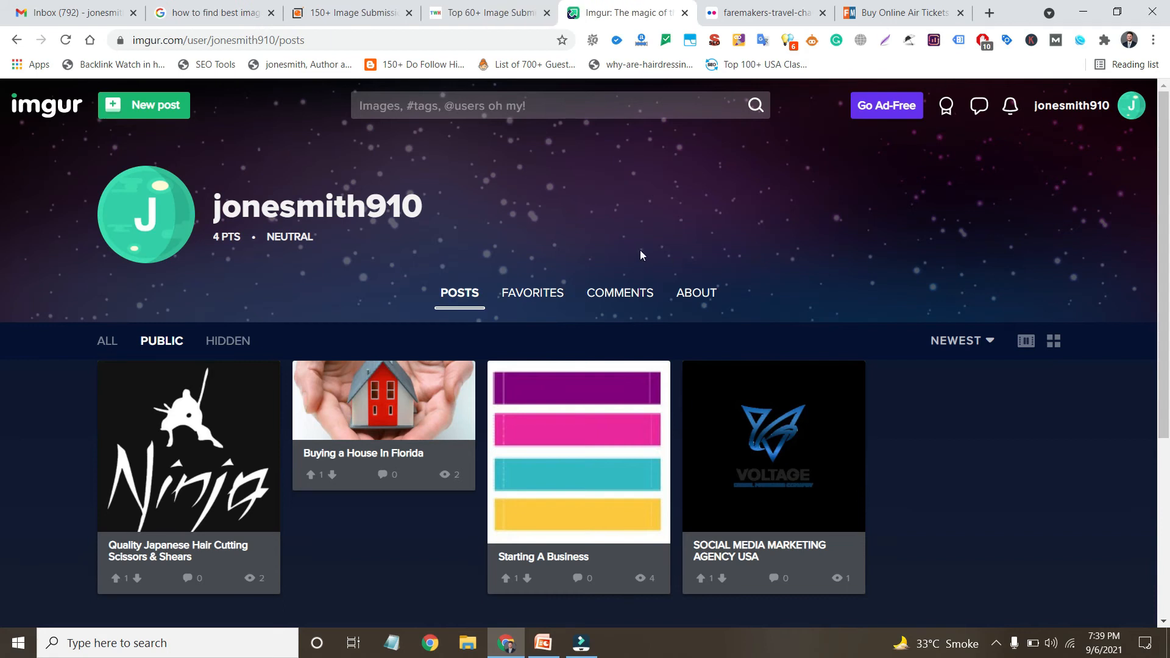
pyautogui.click(155, 104)
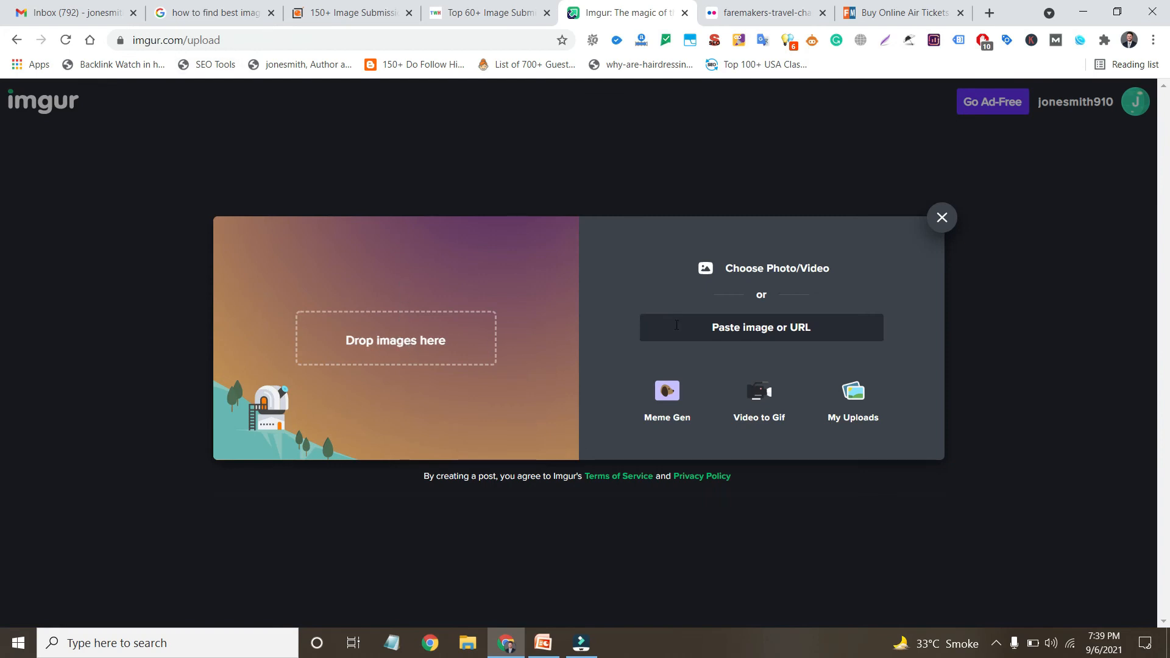
pyautogui.click(786, 275)
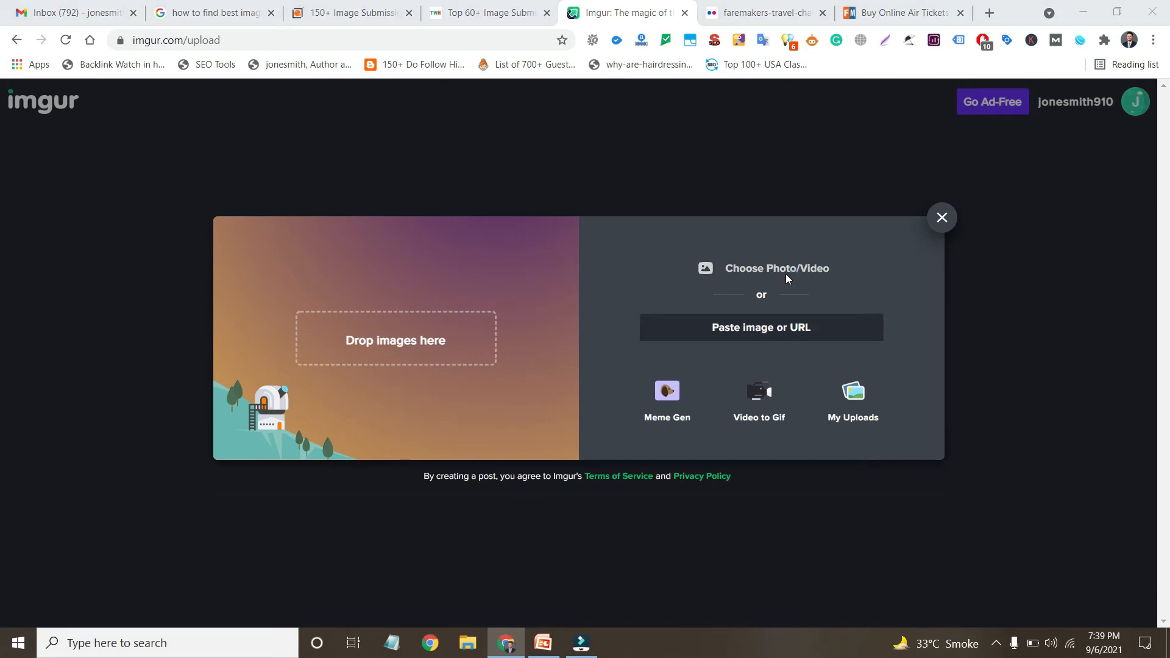
pyautogui.click(579, 229)
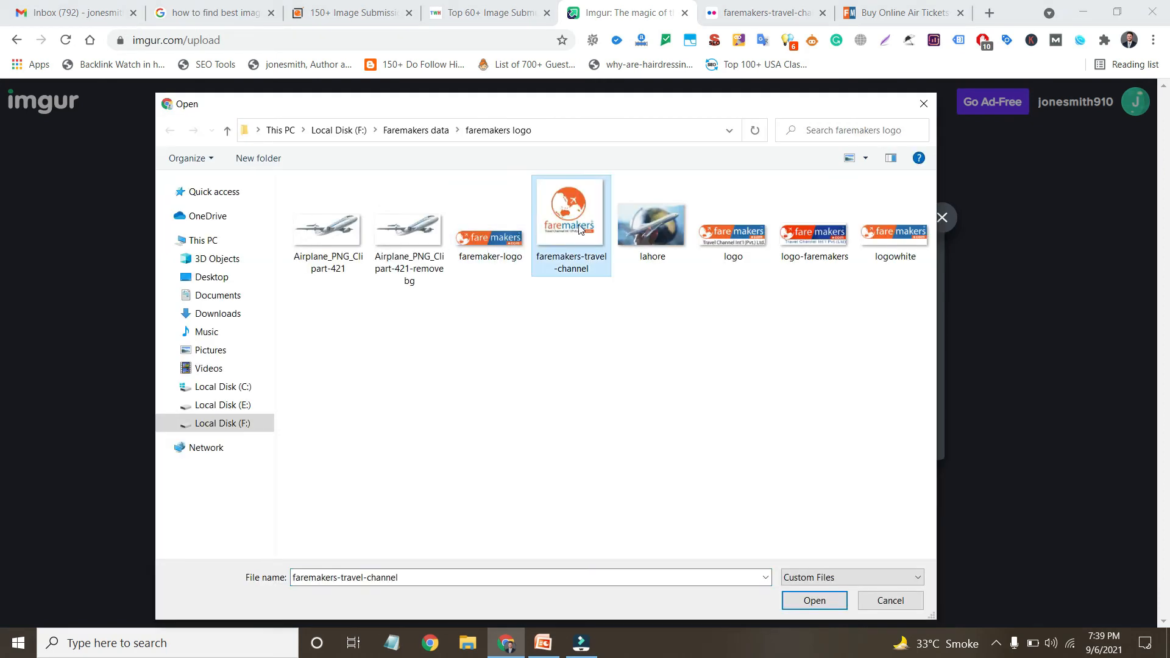
pyautogui.doubleClick(579, 229)
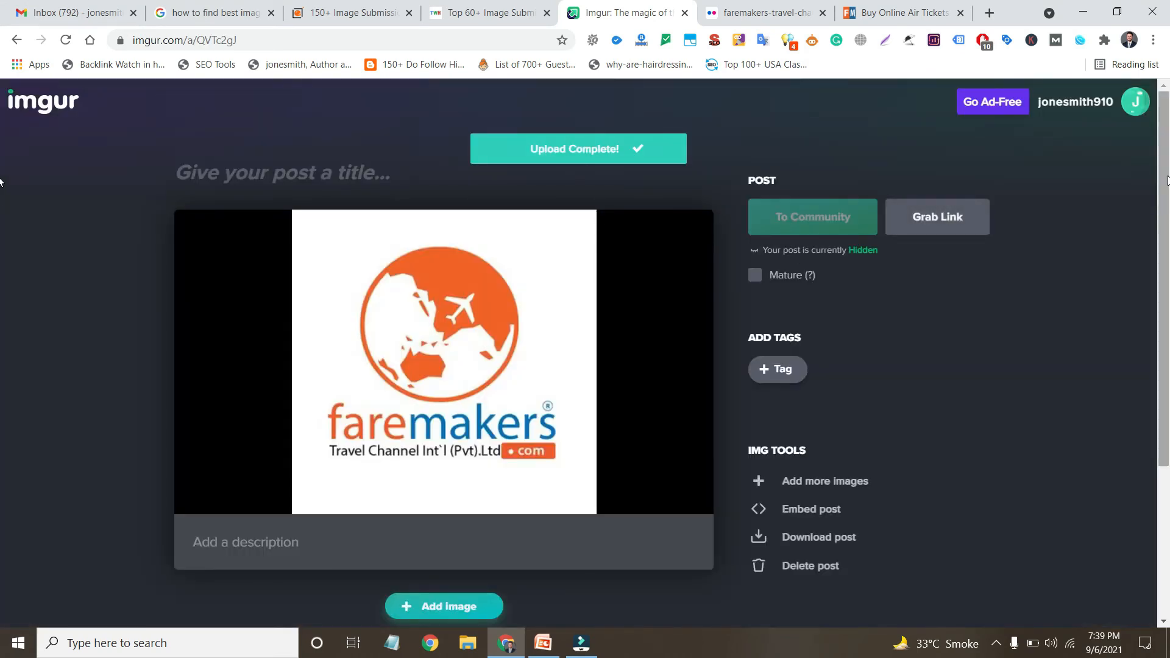
pyautogui.scroll(-2, 3, 268)
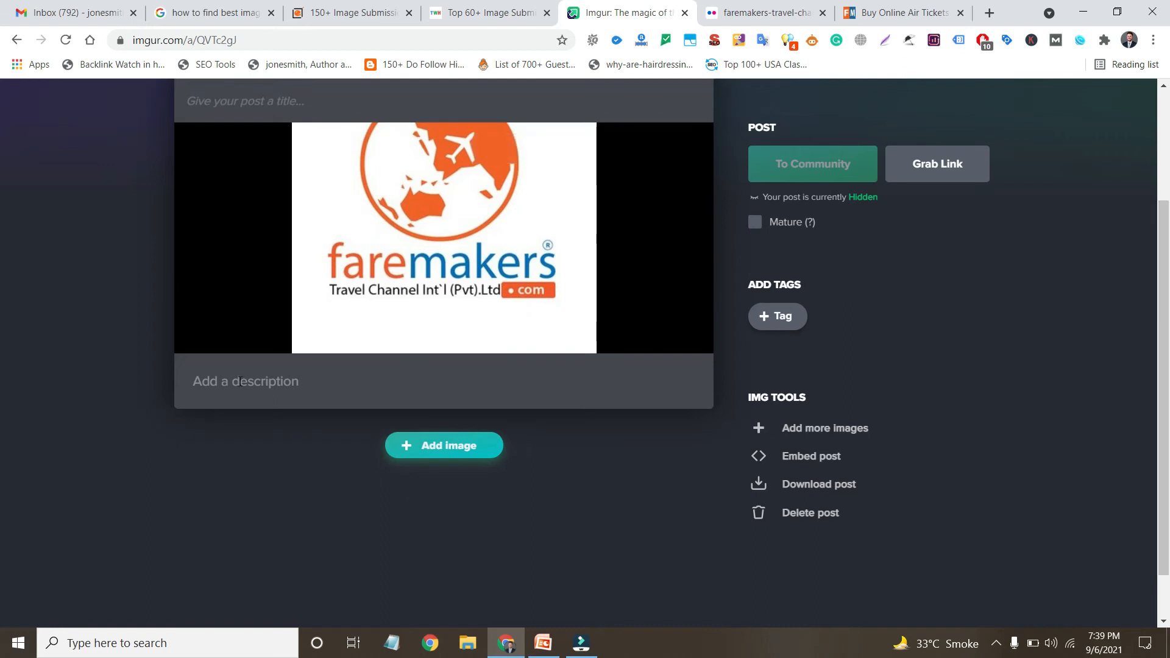
pyautogui.click(245, 385)
pyautogui.hotkey('ctrl', 'v')
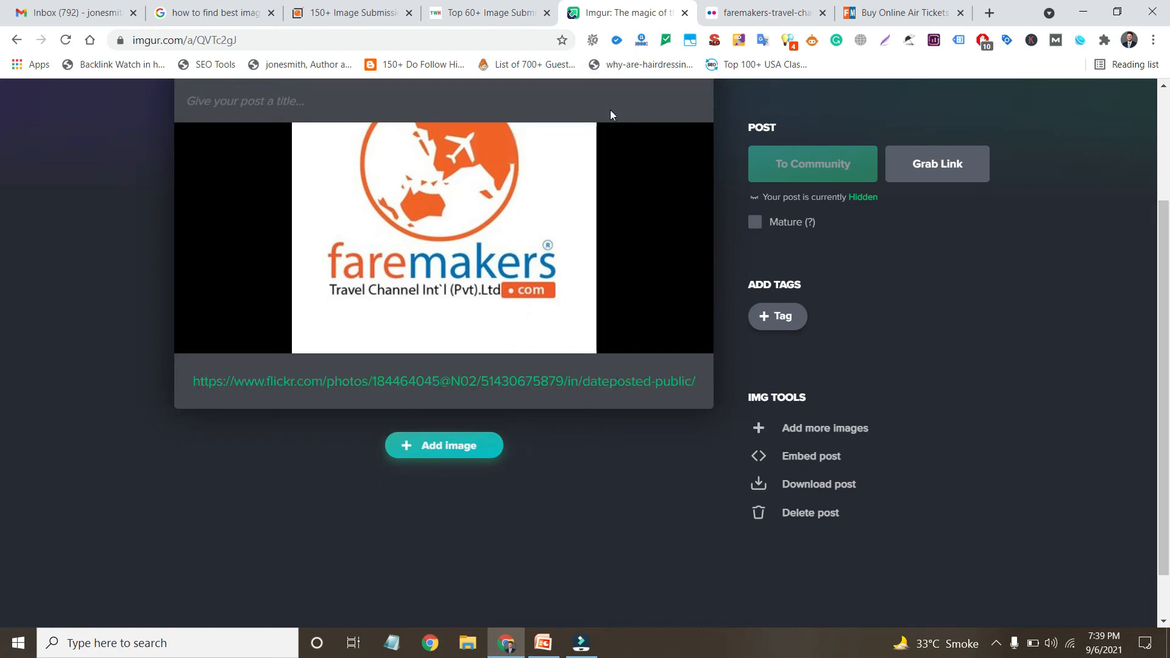
pyautogui.press('BackSpace')
pyautogui.press('BackSpace')
pyautogui.press('BackSpace')
pyautogui.press('BackSpace')
pyautogui.press('BackSpace')
pyautogui.press('BackSpace')
pyautogui.press('BackSpace')
pyautogui.press('BackSpace')
pyautogui.press('BackSpace')
pyautogui.press('BackSpace')
pyautogui.press('BackSpace')
pyautogui.press('BackSpace')
pyautogui.press('BackSpace')
pyautogui.press('BackSpace')
pyautogui.press('BackSpace')
pyautogui.press('BackSpace')
pyautogui.press('BackSpace')
pyautogui.press('BackSpace')
pyautogui.press('BackSpace')
pyautogui.press('BackSpace')
pyautogui.press('BackSpace')
pyautogui.press('BackSpace')
pyautogui.press('BackSpace')
pyautogui.press('BackSpace')
pyautogui.press('BackSpace')
pyautogui.press('BackSpace')
pyautogui.press('BackSpace')
pyautogui.press('BackSpace')
pyautogui.press('BackSpace')
pyautogui.press('BackSpace')
pyautogui.press('BackSpace')
pyautogui.press('BackSpace')
pyautogui.press('BackSpace')
pyautogui.press('BackSpace')
pyautogui.press('BackSpace')
pyautogui.press('BackSpace')
pyautogui.press('BackSpace')
pyautogui.press('BackSpace')
pyautogui.press('BackSpace')
pyautogui.press('BackSpace')
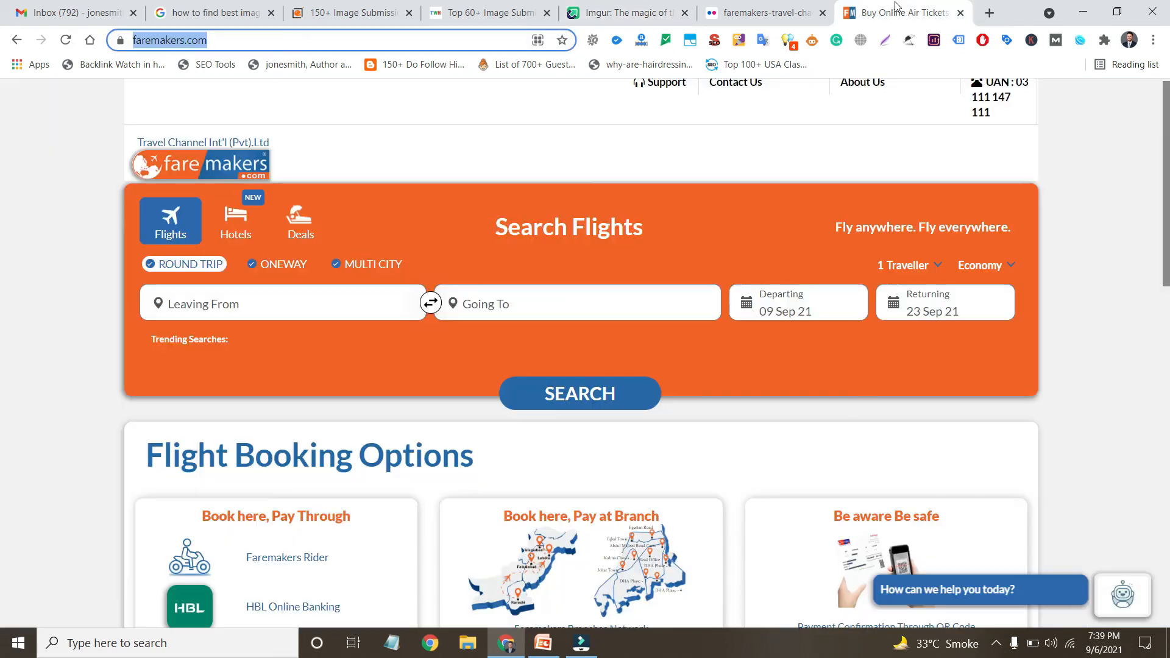
# Copy the meta description from the Faremakers website and paste it as the image description in the Imgur post
pyautogui.click(905, 11)
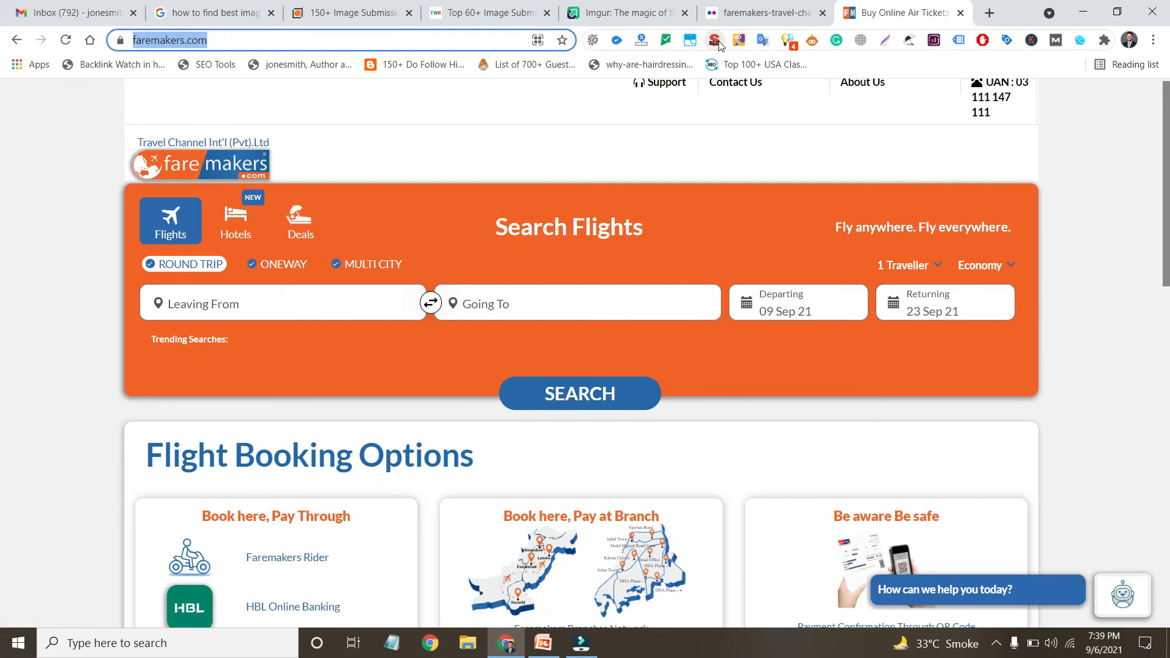
pyautogui.click(715, 41)
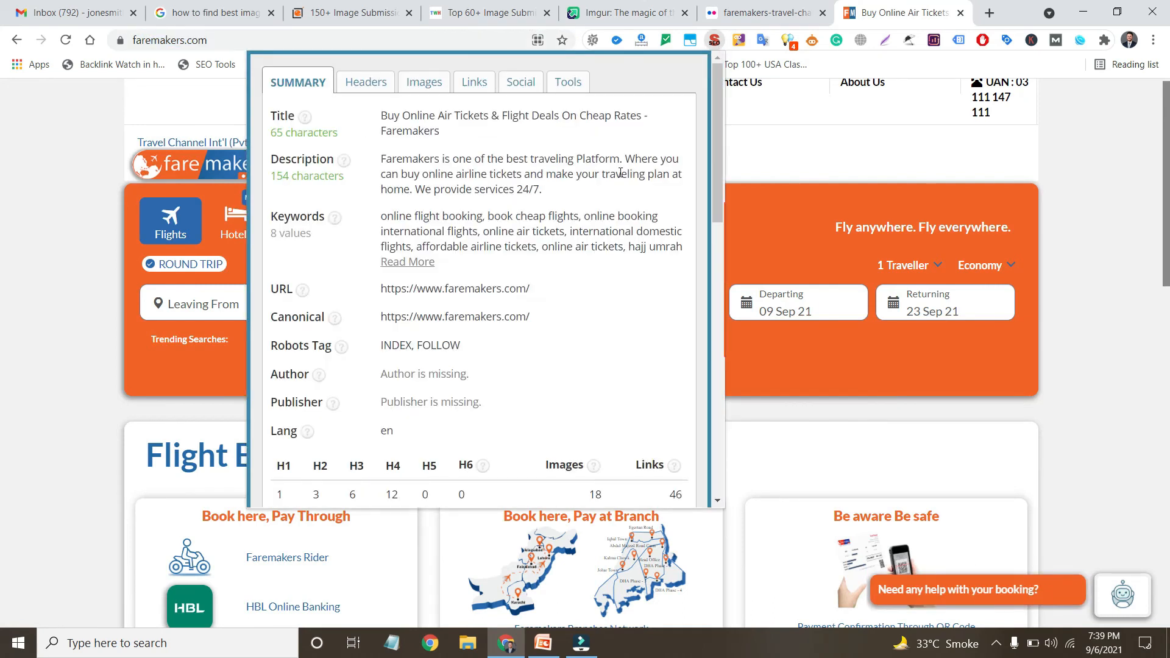
pyautogui.tripleClick(620, 173)
pyautogui.hotkey('ctrl', 'c')
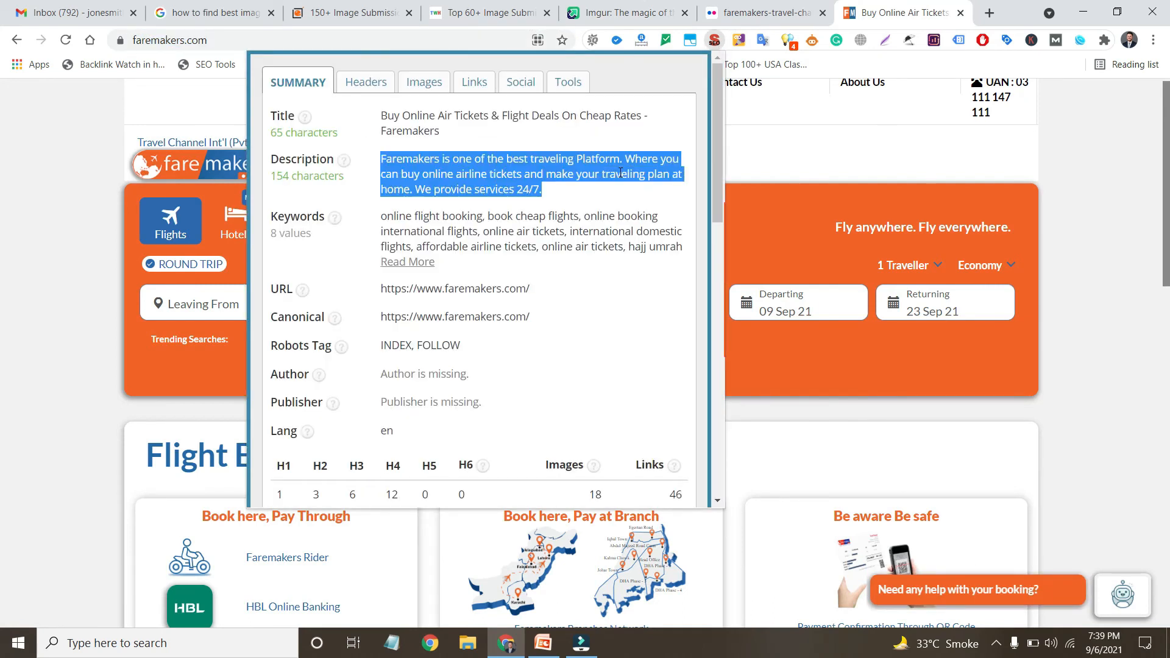
pyautogui.click(661, 6)
pyautogui.hotkey('ctrl', 'v')
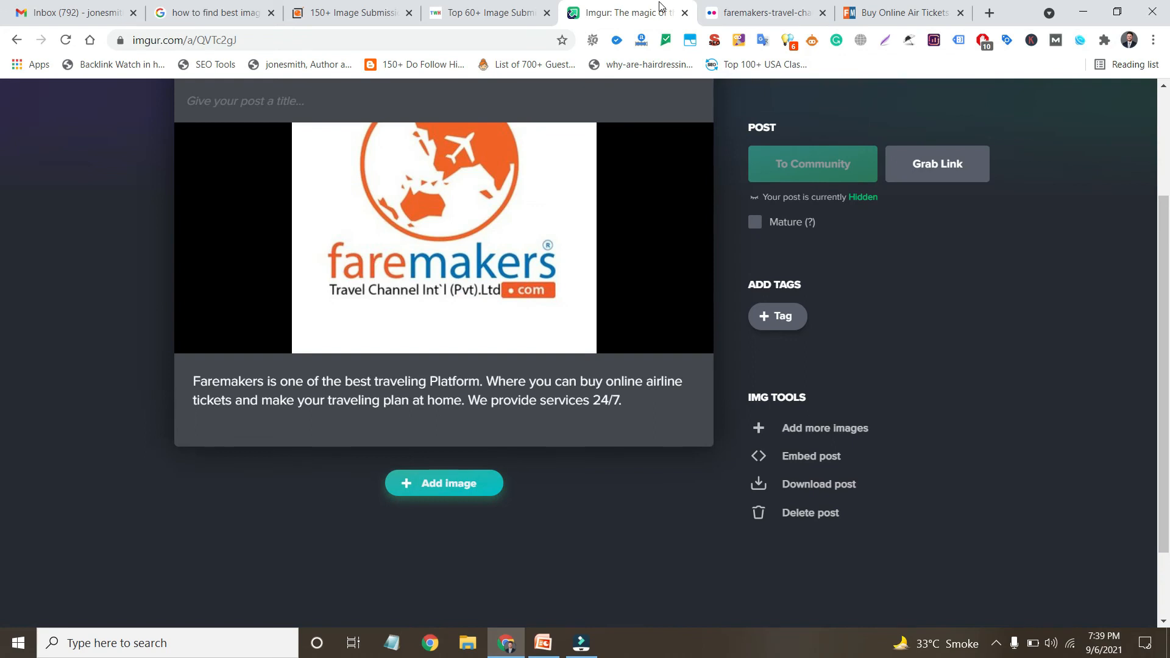
pyautogui.press('BackSpace')
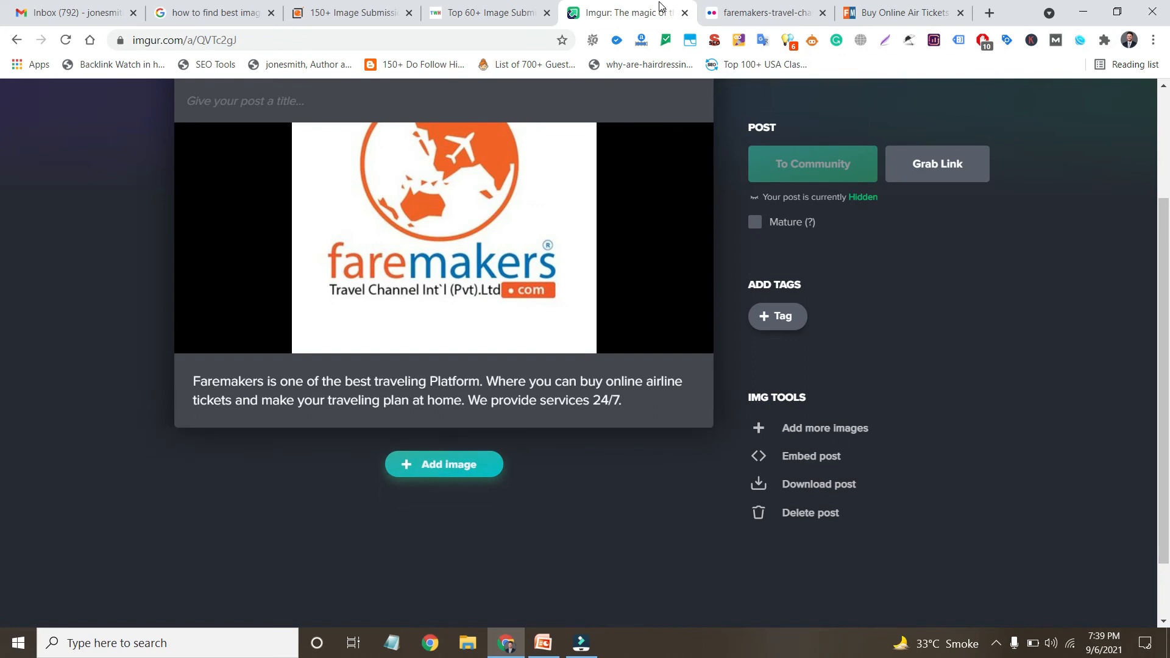
# Append the sentence "If you want to get Air Travel Tickets then Click Here" to the image description
pyautogui.write('If you want to get ')
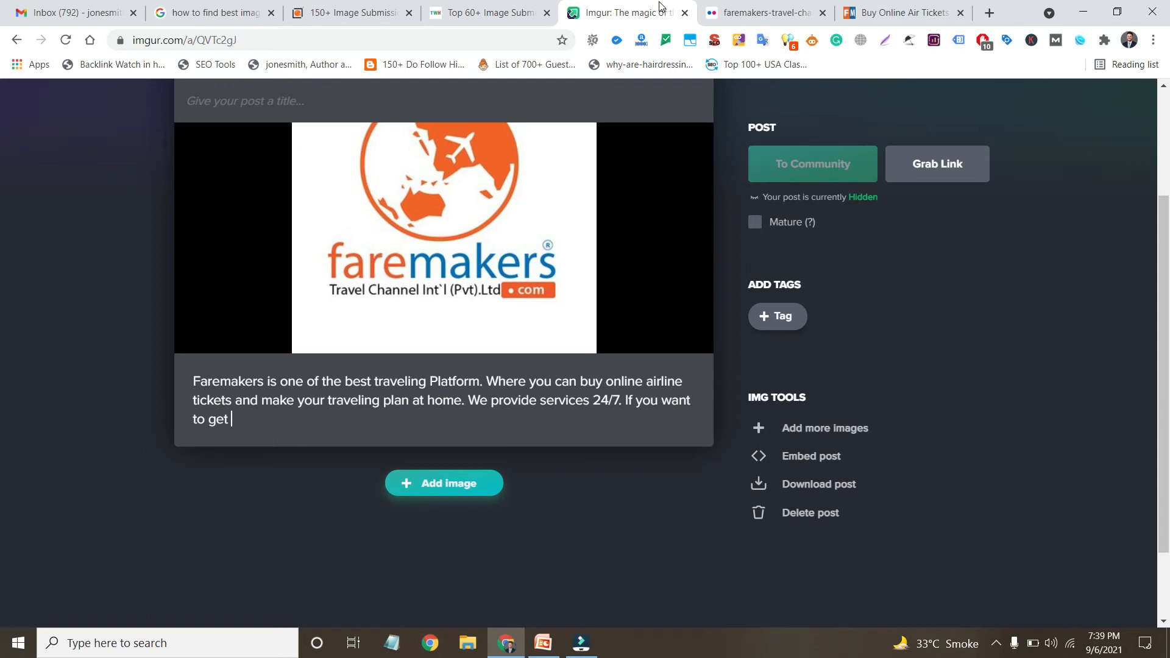
pyautogui.write('Air Travel Ticjkets')
pyautogui.press('BackSpace')
pyautogui.press('BackSpace')
pyautogui.press('BackSpace')
pyautogui.press('BackSpace')
pyautogui.press('BackSpace')
pyautogui.write('kets then ')
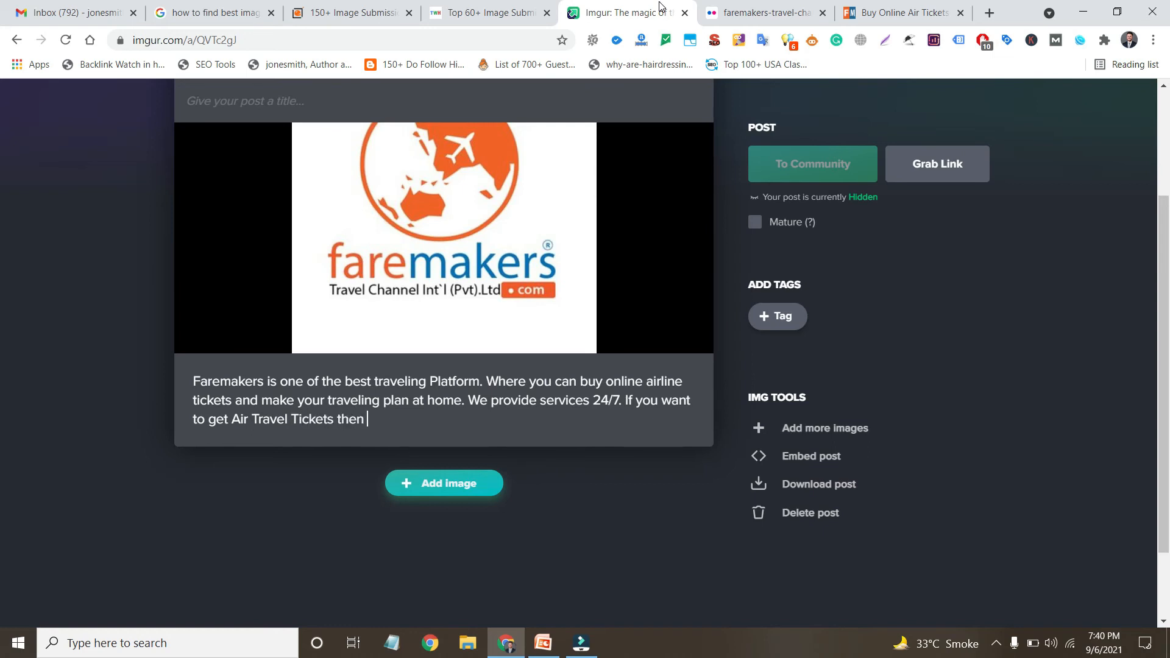
pyautogui.write('Click Here')
pyautogui.click(904, 5)
pyautogui.hotkey('ctrl', 'c')
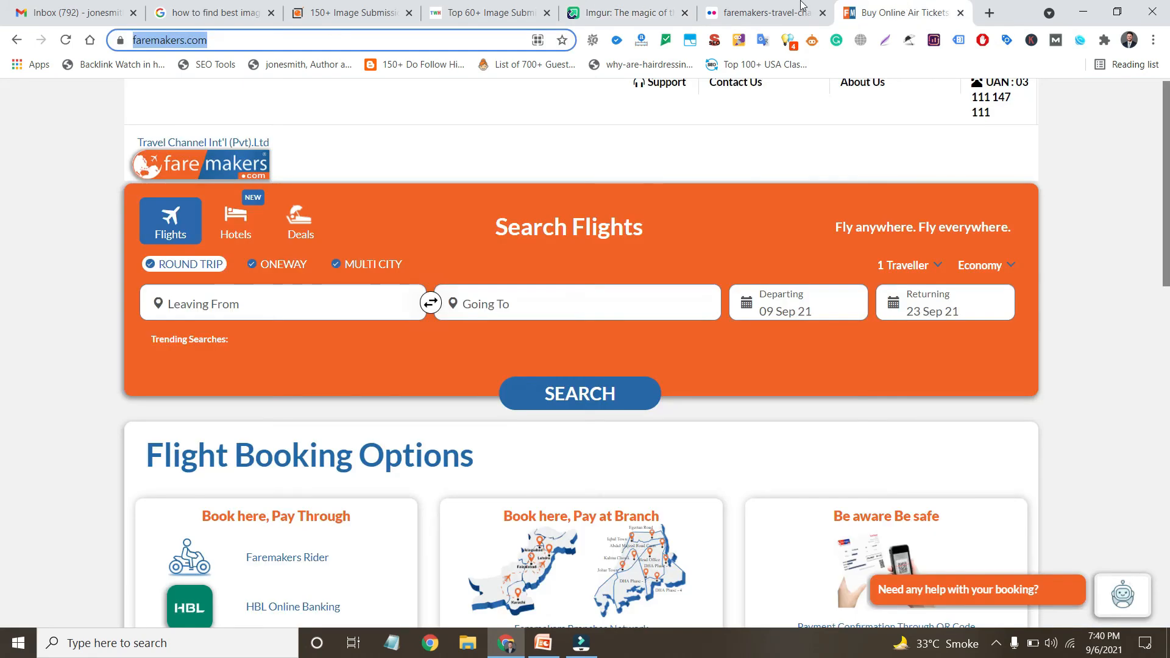
pyautogui.click(589, 10)
pyautogui.hotkey('ctrl', 'v')
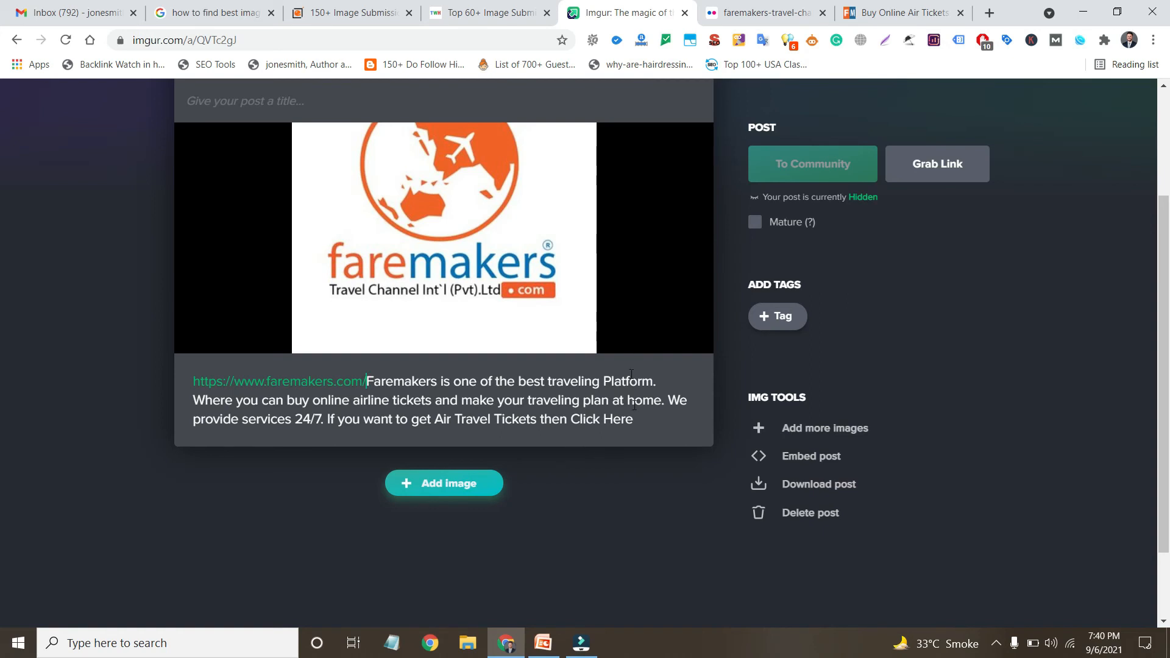
pyautogui.hotkey('ctrl', 'v')
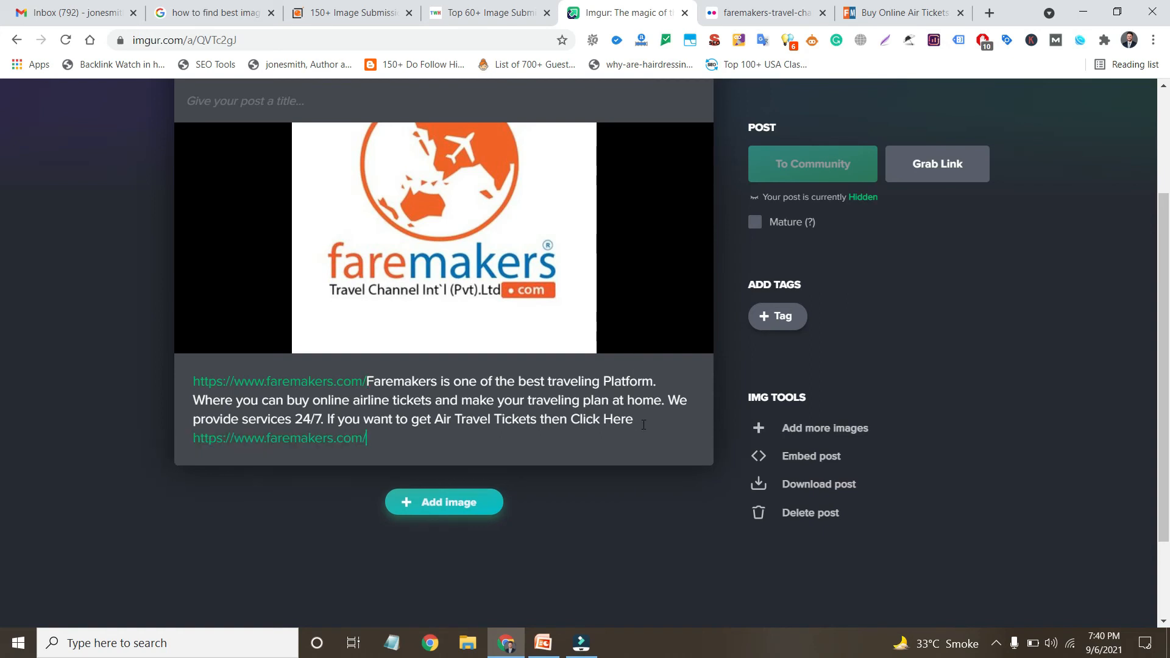
pyautogui.moveTo(368, 383); pyautogui.dragTo(198, 369)
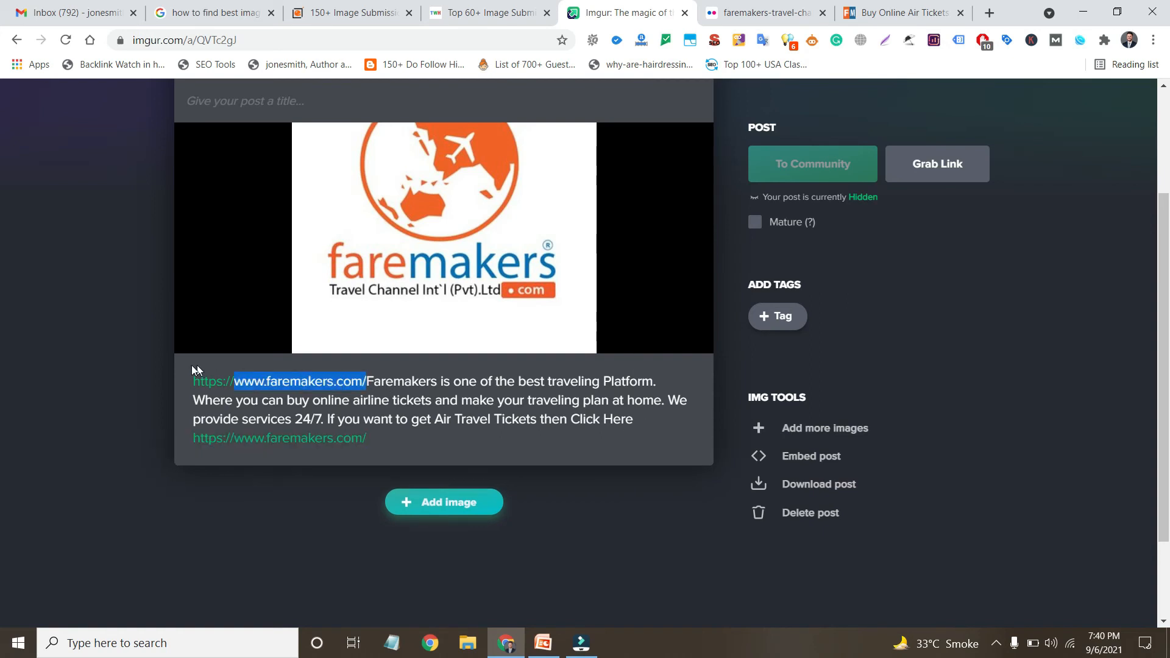
pyautogui.press('BackSpace')
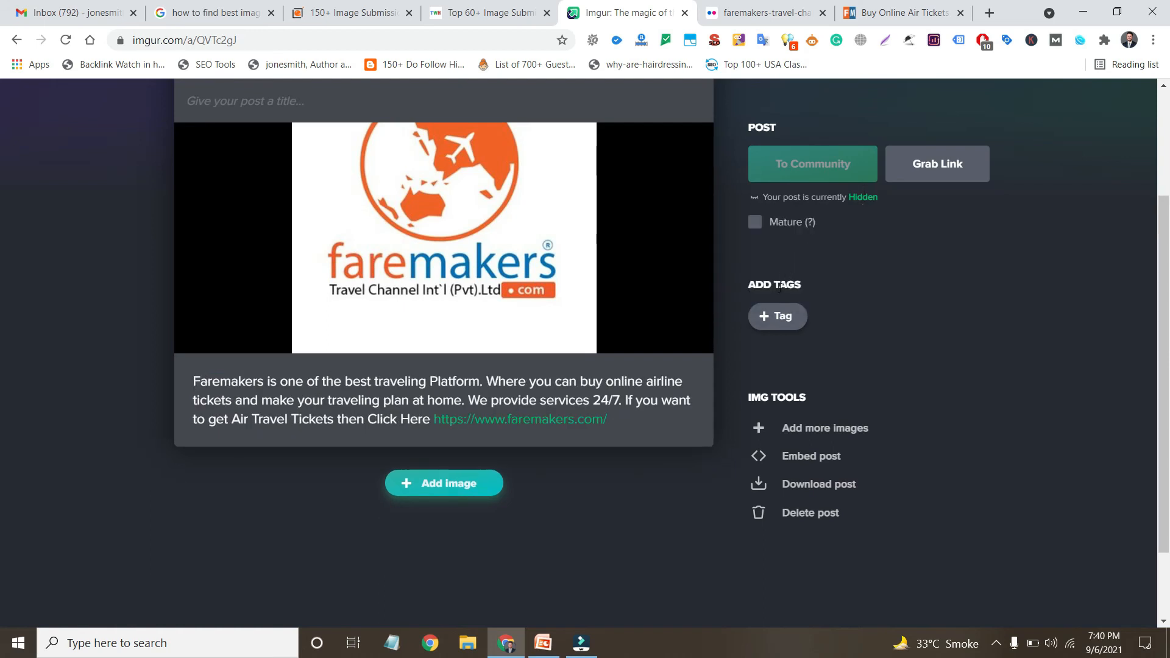
# Add the tags travel and faremakers to the Imgur post
pyautogui.click(778, 317)
pyautogui.write('t')
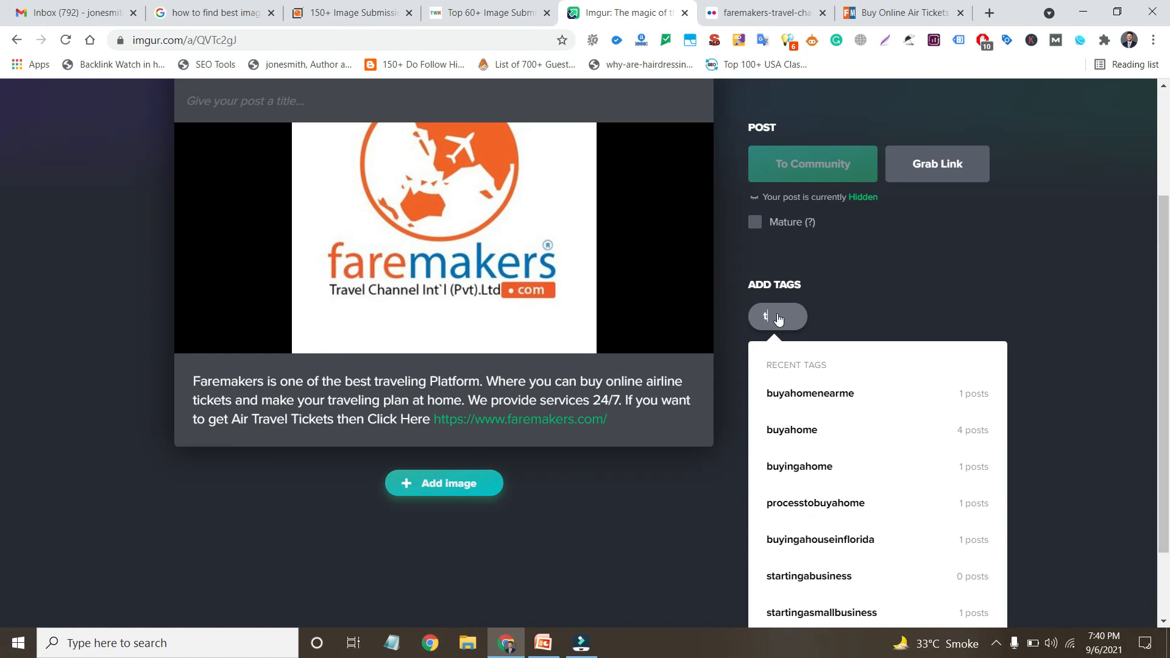
pyautogui.write('ravel')
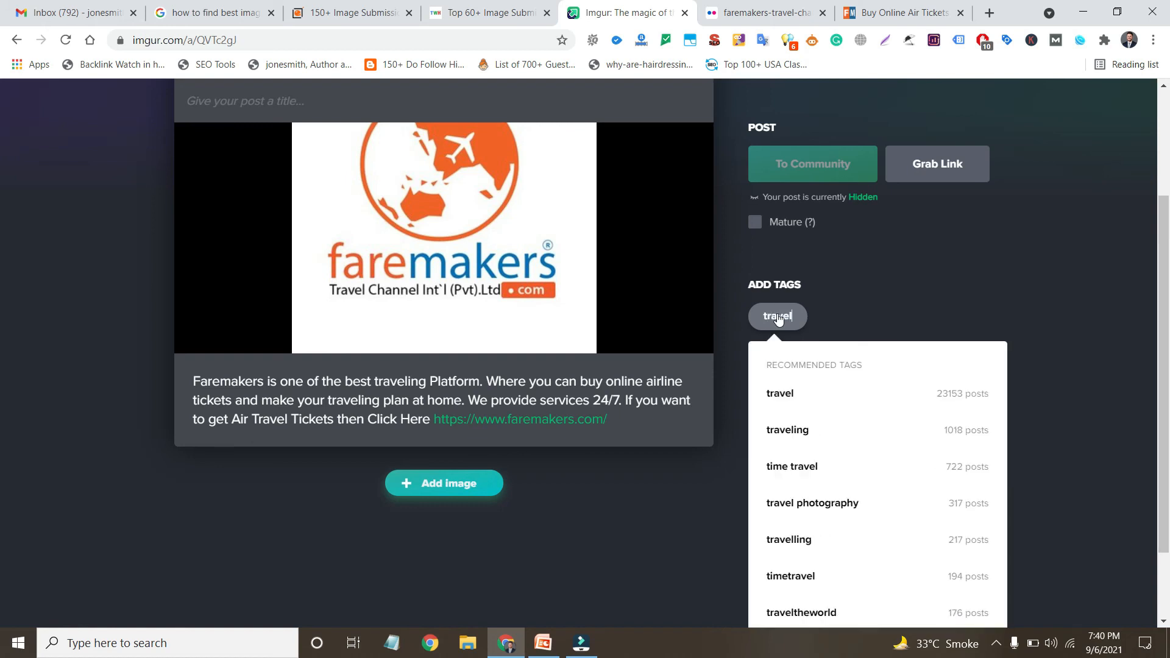
pyautogui.press('Return')
pyautogui.click(840, 318)
pyautogui.write('faremak')
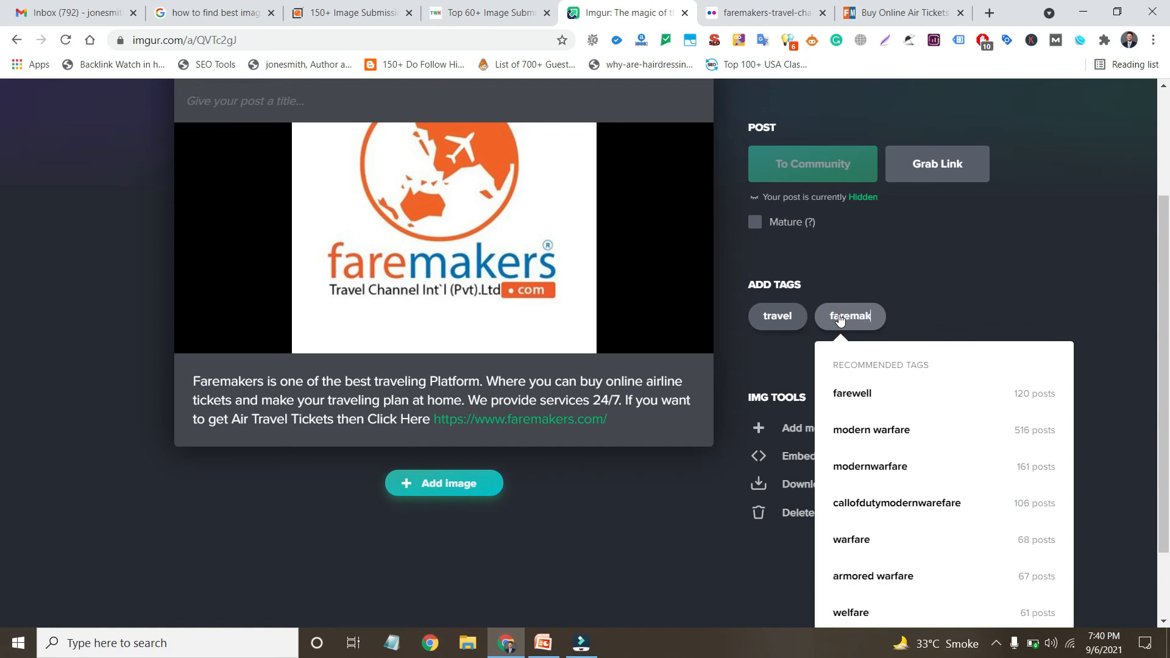
pyautogui.write('ers')
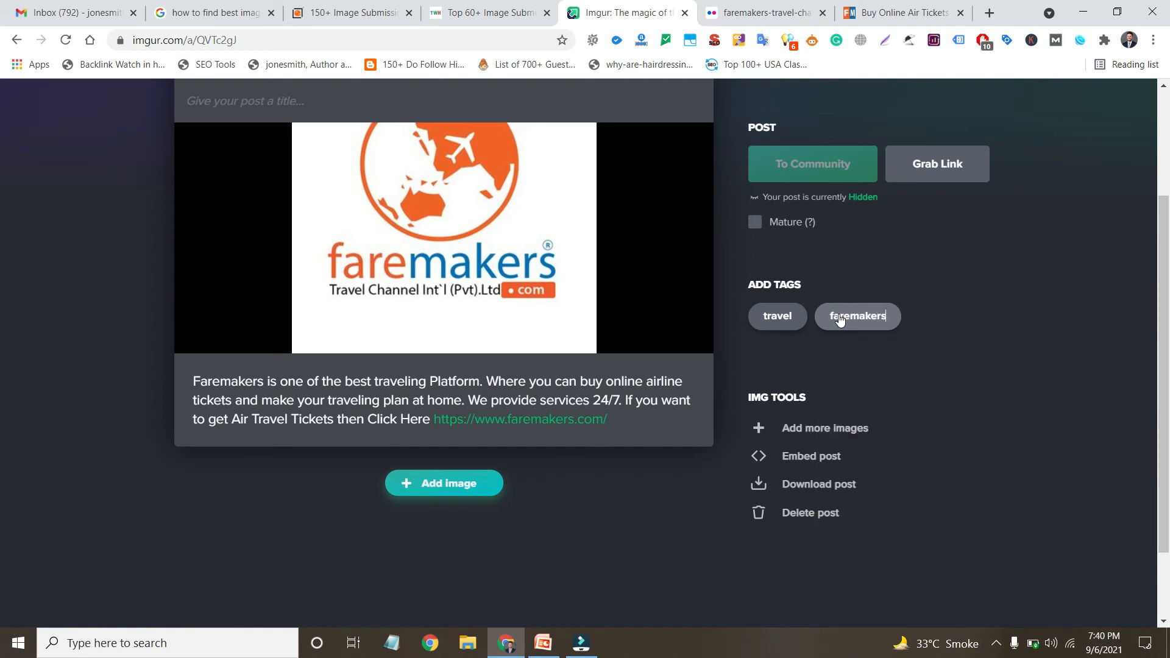
pyautogui.press('Return')
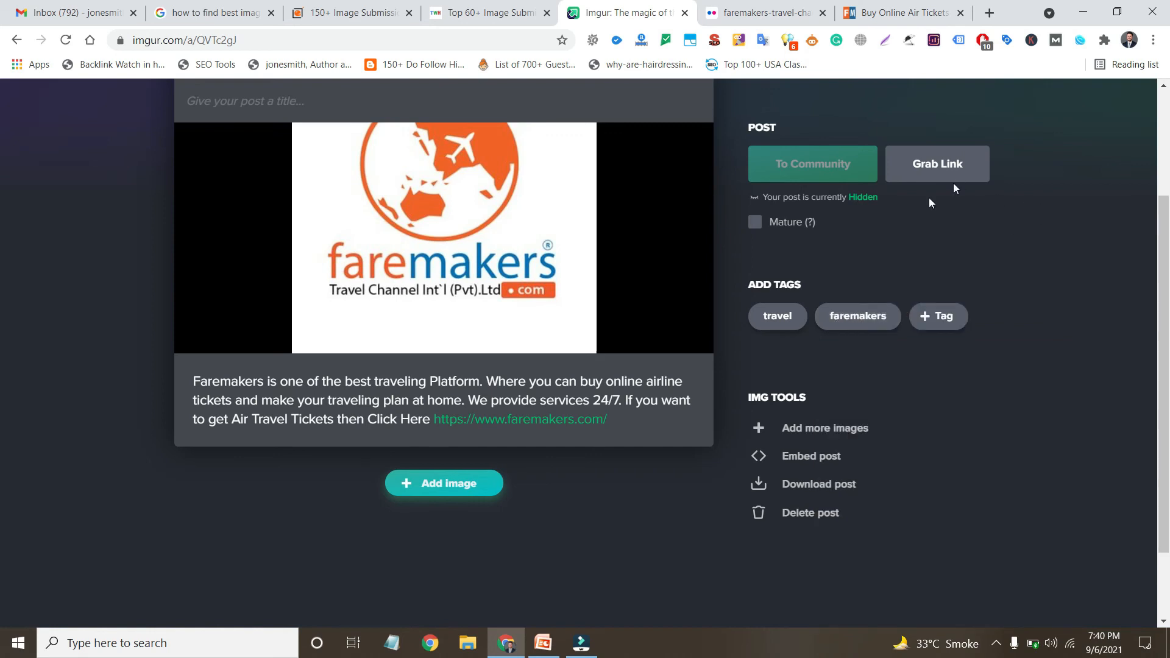
# Title the Imgur post "Faremakers Travel Channel"
pyautogui.moveTo(1169, 236); pyautogui.dragTo(1032, 84)
pyautogui.moveTo(1164, 219); pyautogui.dragTo(1169, 143)
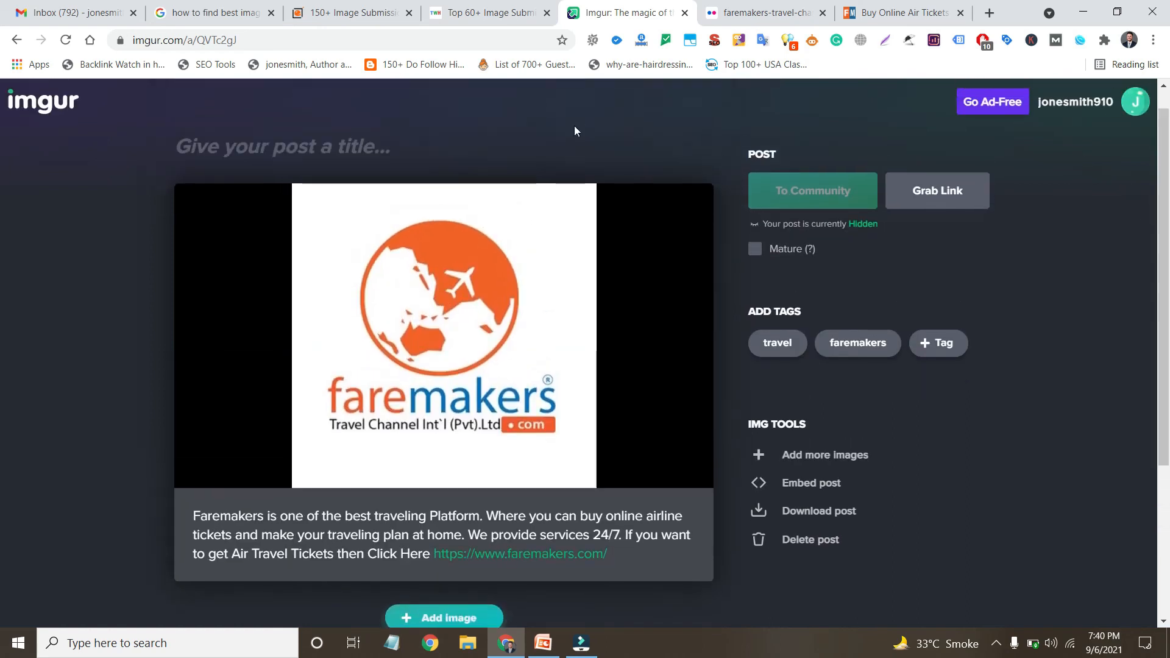
pyautogui.click(412, 145)
pyautogui.write('Fare')
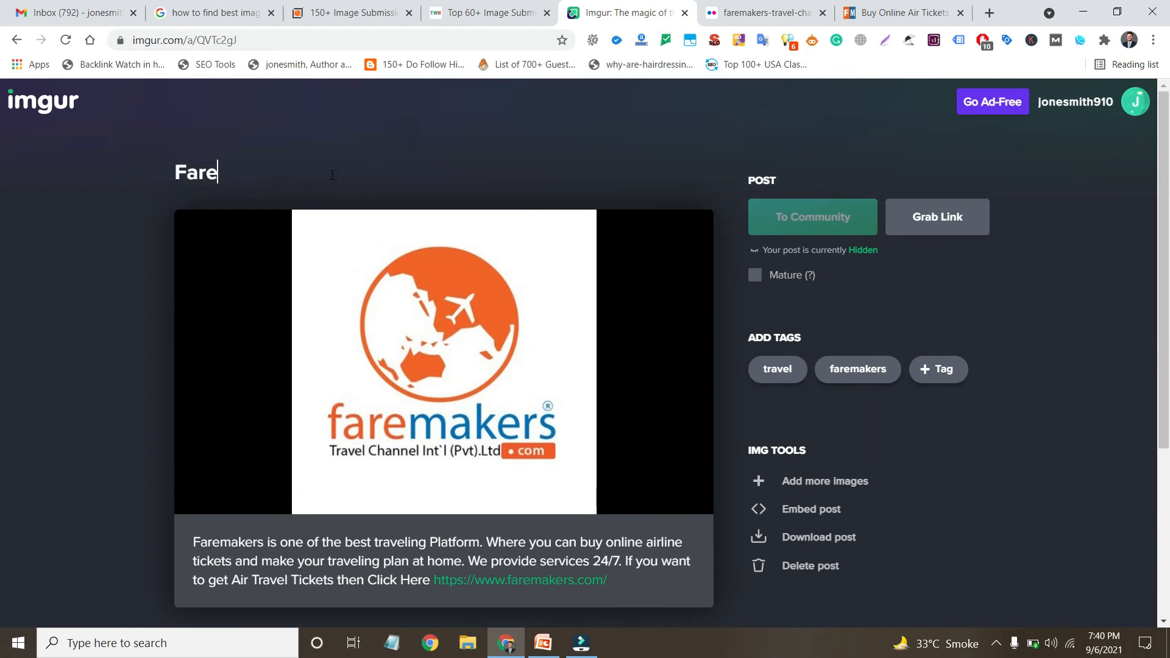
pyautogui.write('makers ')
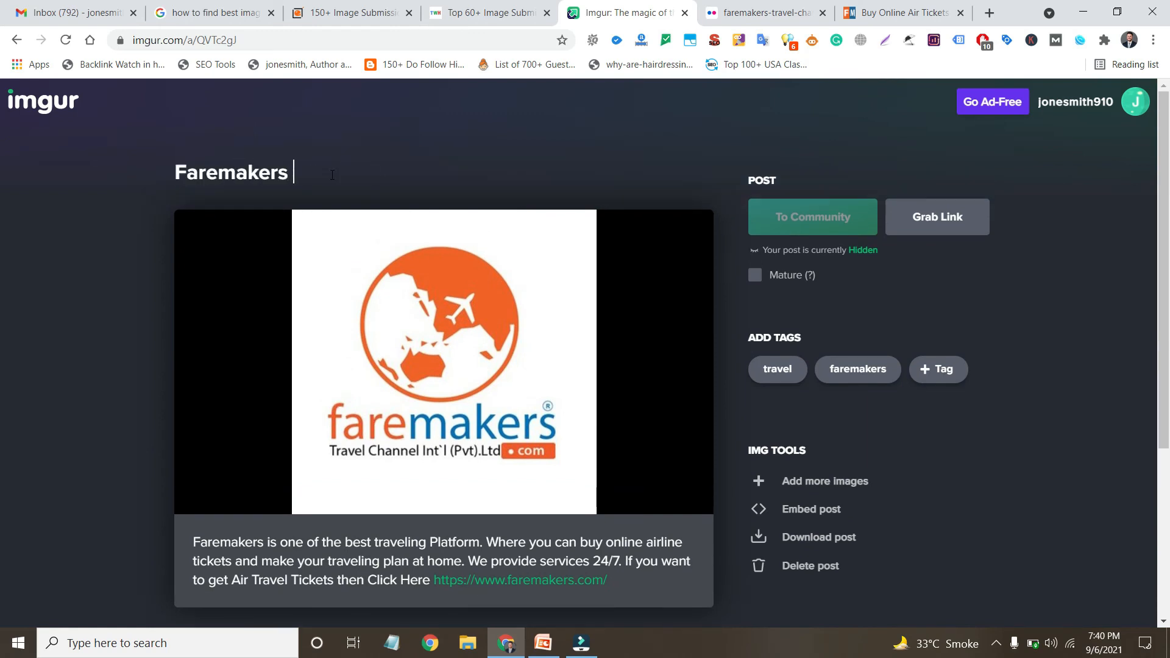
pyautogui.write('Travel CHann')
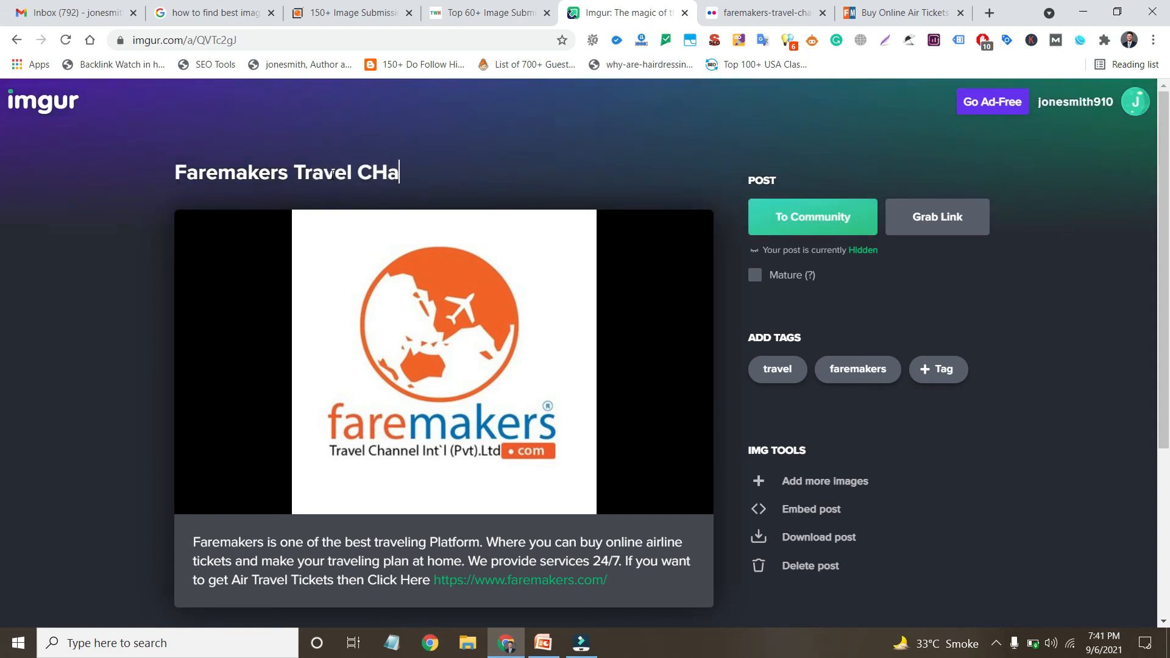
pyautogui.press('BackSpace')
pyautogui.press('BackSpace')
pyautogui.press('BackSpace')
pyautogui.press('BackSpace')
pyautogui.write('hannel')
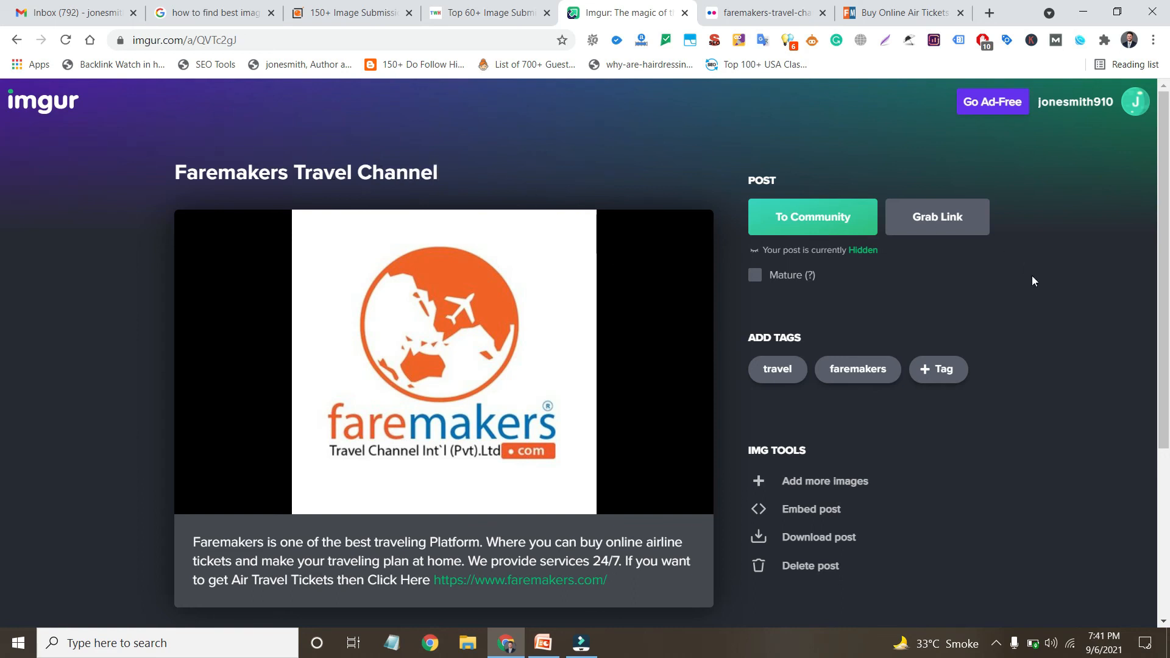
# Publish the post publicly to the Imgur community and copy its share link
pyautogui.click(845, 225)
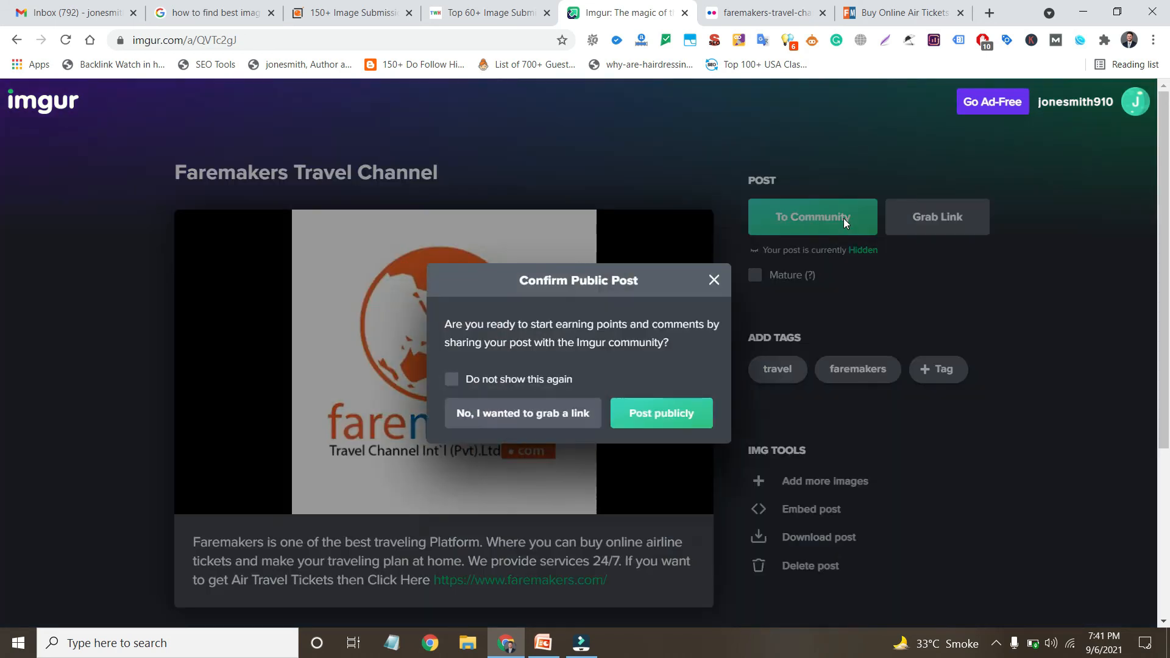
pyautogui.click(662, 413)
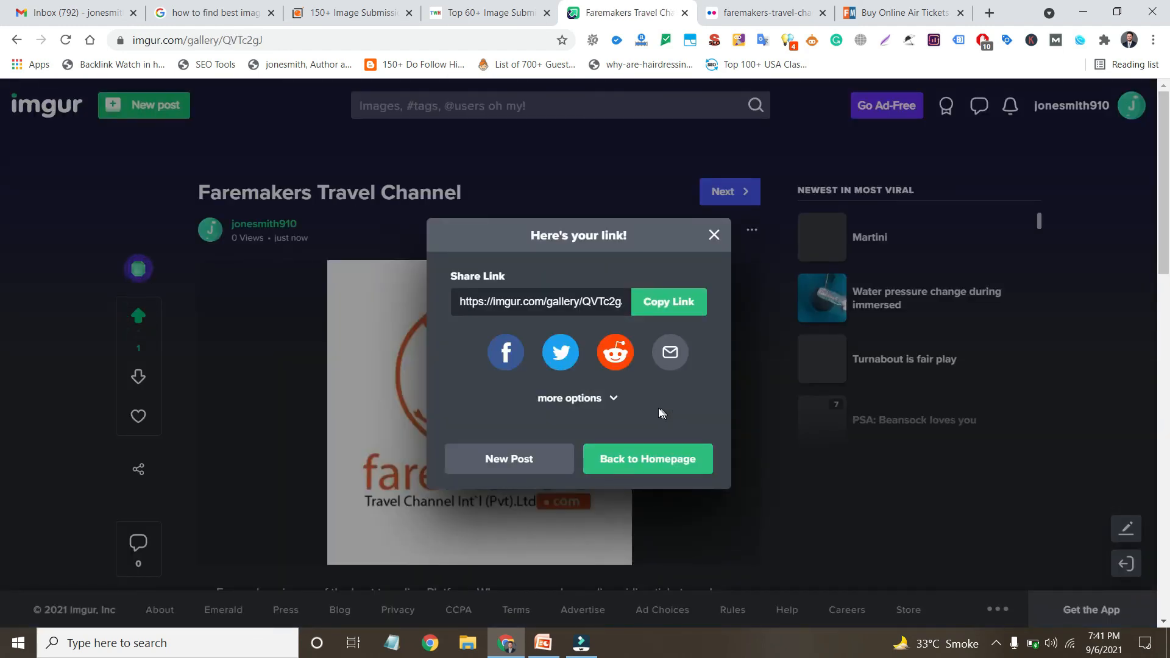
pyautogui.click(658, 306)
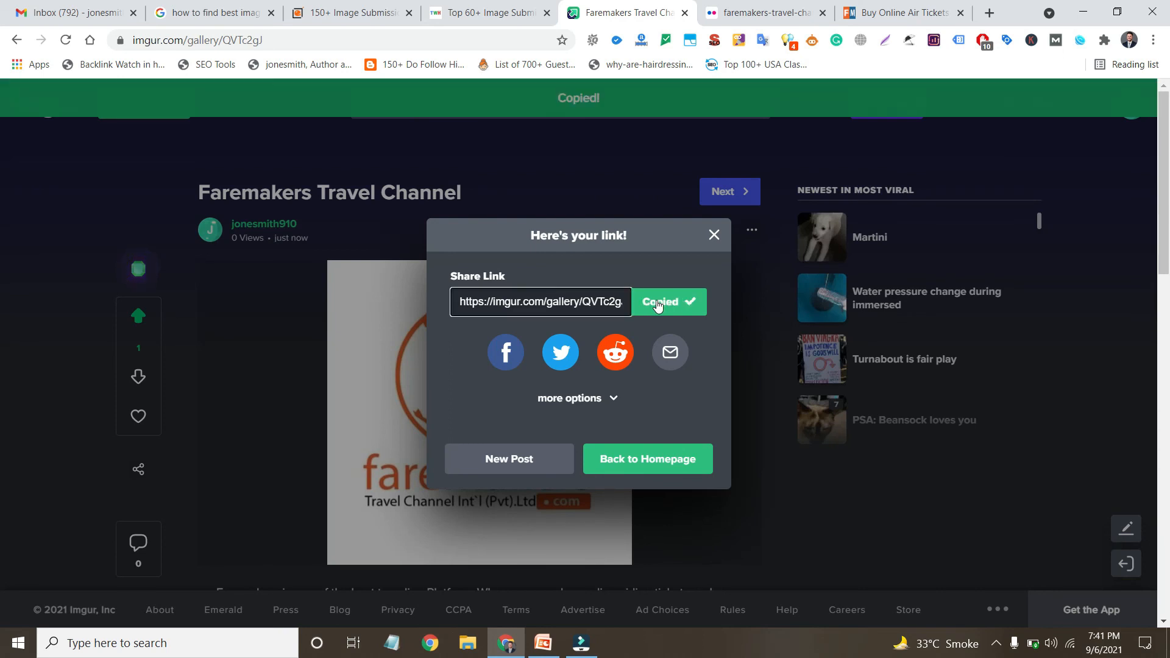
# Open the copied link in an incognito window, check the post's description, website link and tags, and close that window
pyautogui.hotkey('ctrl', 'shift', 'n')
pyautogui.hotkey('ctrl', 'v')
pyautogui.press('Return')
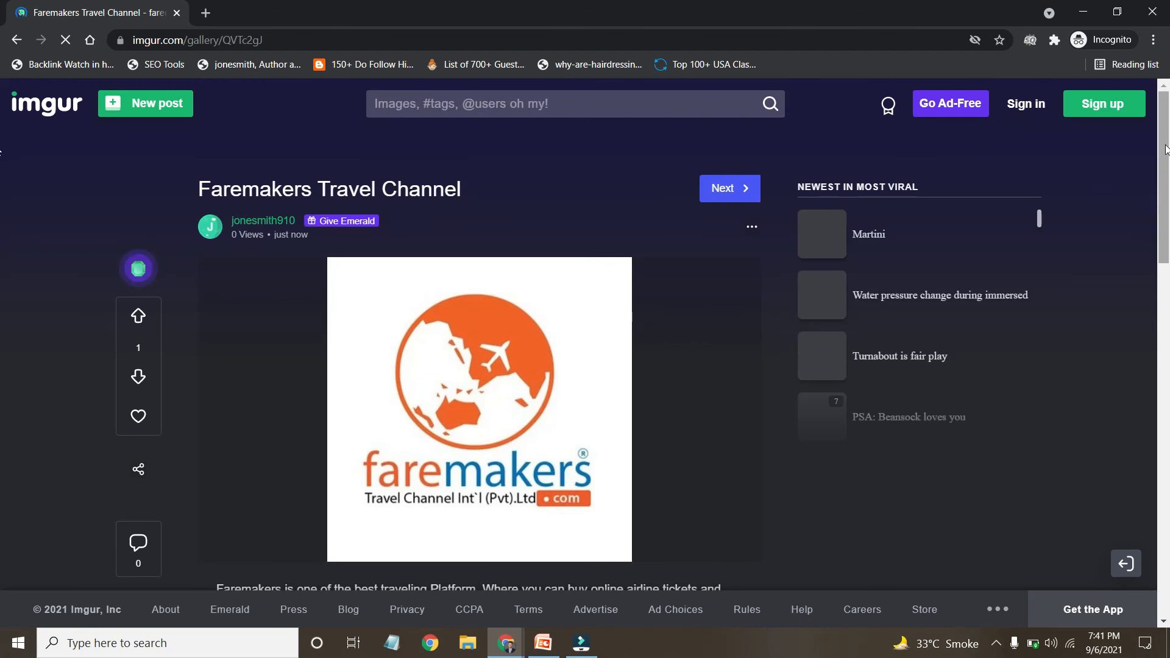
pyautogui.scroll(-2, 1, 177)
pyautogui.scroll(-3, 2, 182)
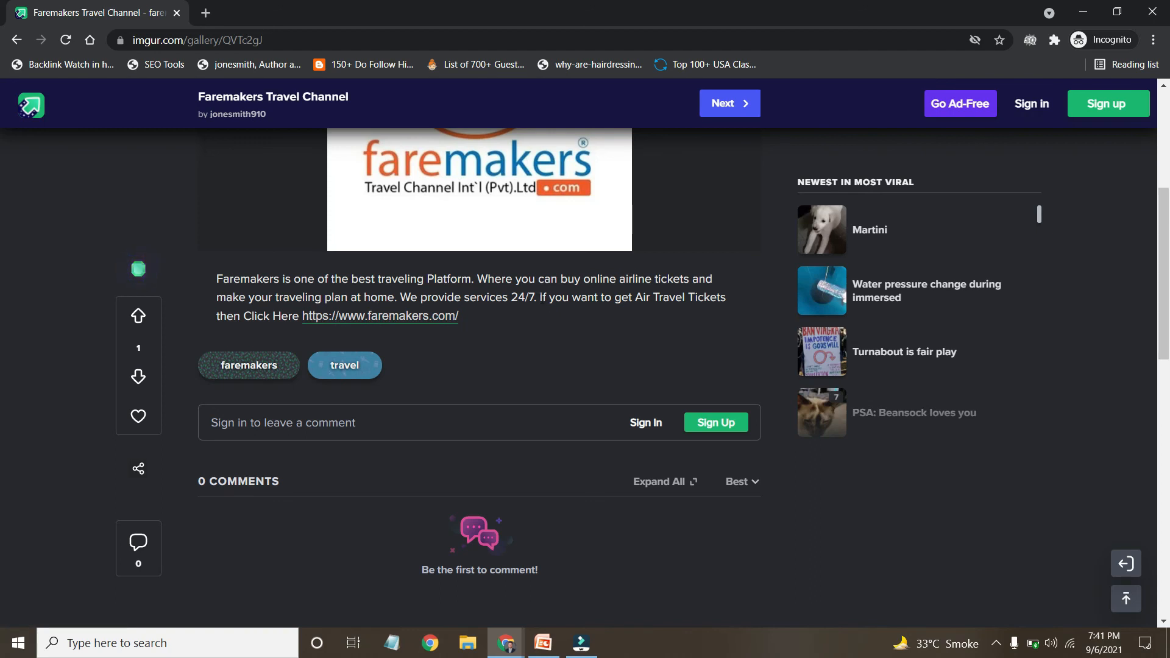
pyautogui.moveTo(1167, 310); pyautogui.dragTo(1166, 169)
pyautogui.click(1152, 11)
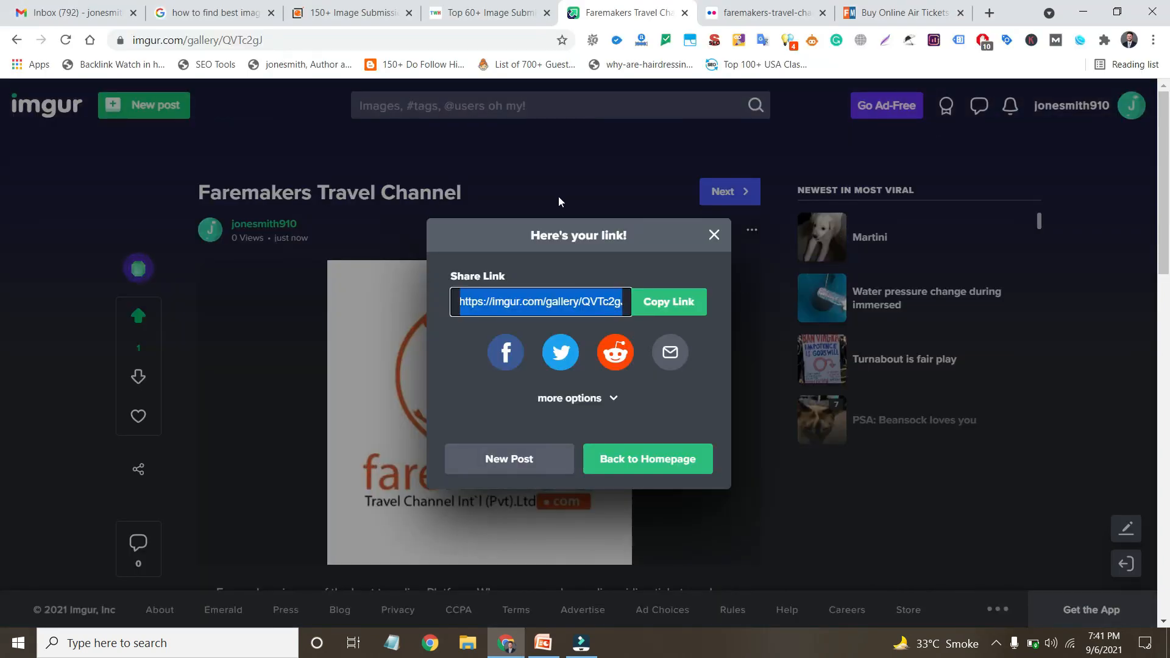